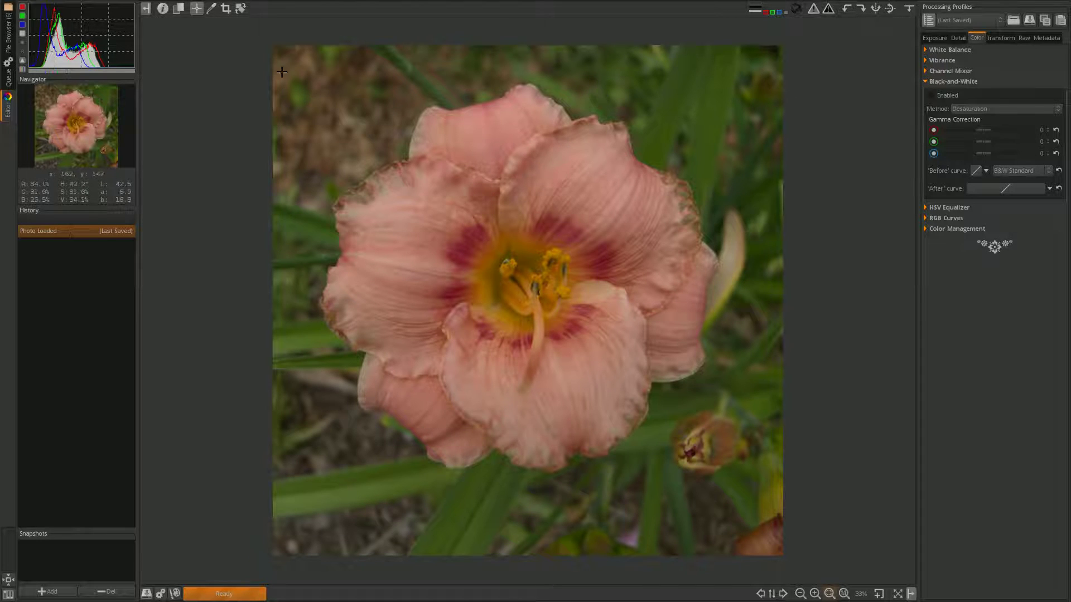
Show a side-by-side before/after view with Before locked, and expand the Exposure section
{"action": "left_click", "coordinate": [180, 9]}
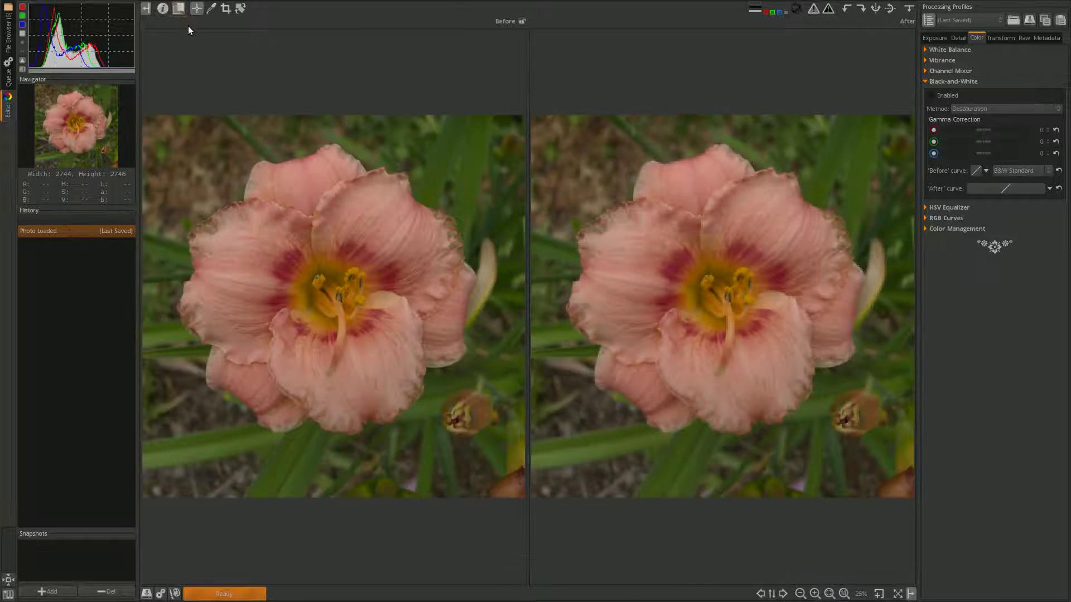
{"action": "left_click", "coordinate": [522, 21]}
{"action": "left_click", "coordinate": [924, 38]}
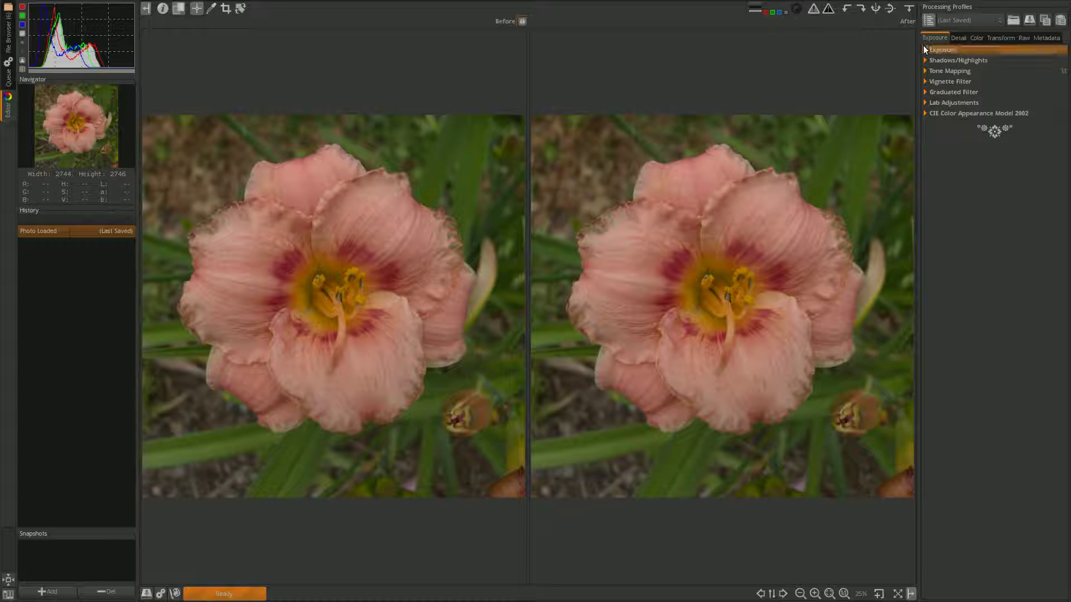
{"action": "left_click", "coordinate": [925, 50]}
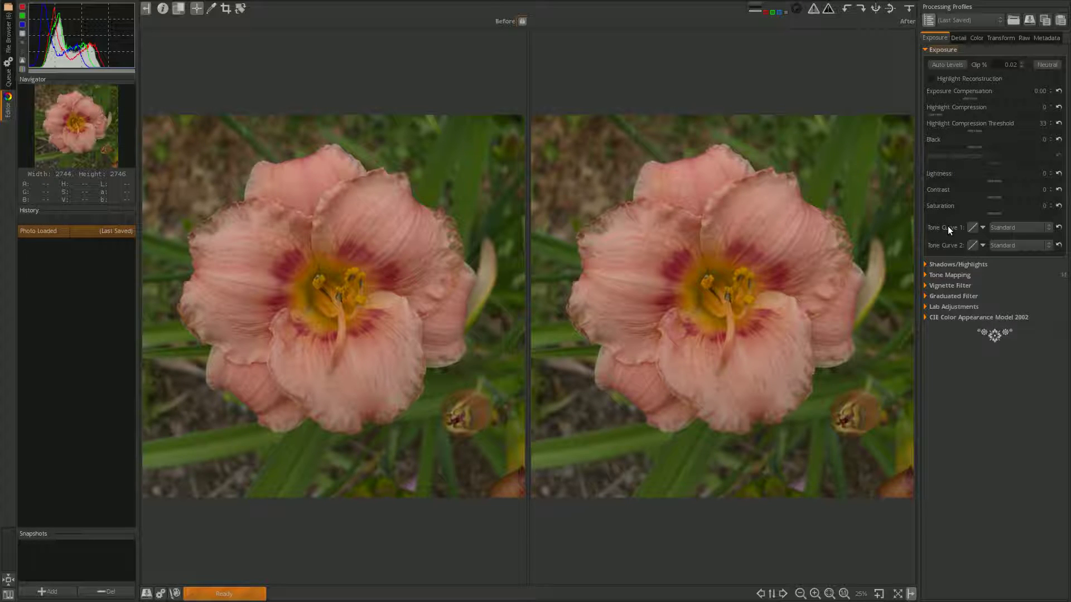
Make Tone Curve 1 a Custom curve in Saturation and Value Blending mode
{"action": "left_click", "coordinate": [1046, 229]}
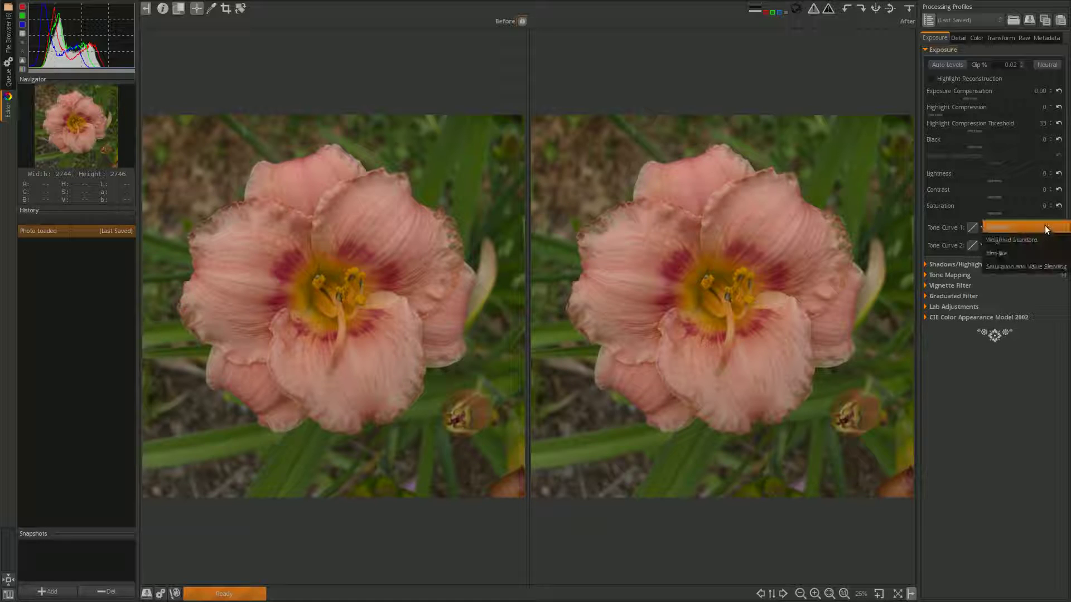
{"action": "left_click", "coordinate": [1025, 266]}
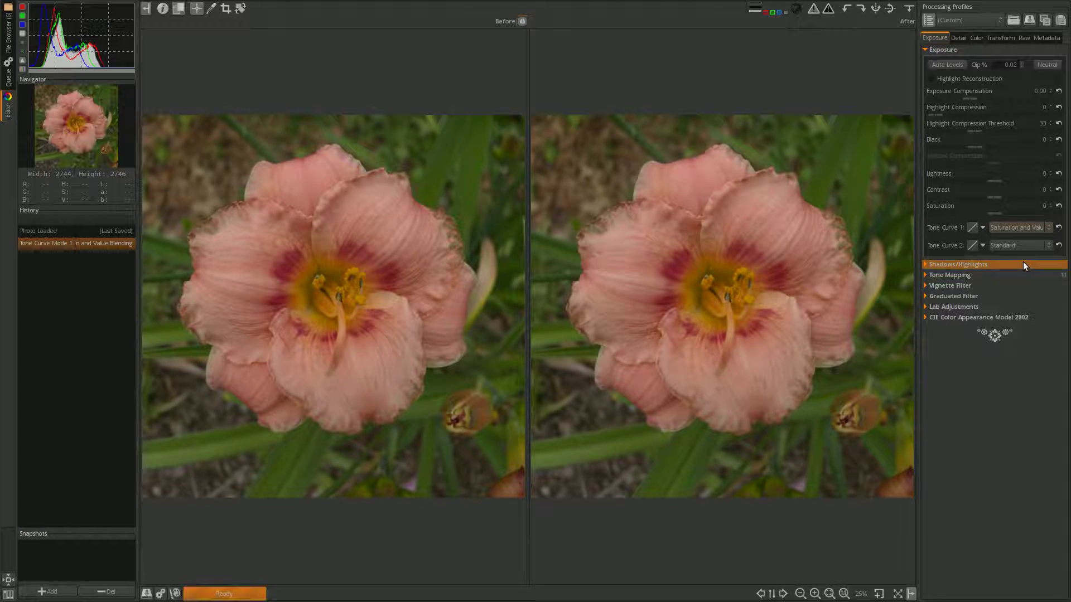
{"action": "left_click", "coordinate": [983, 227]}
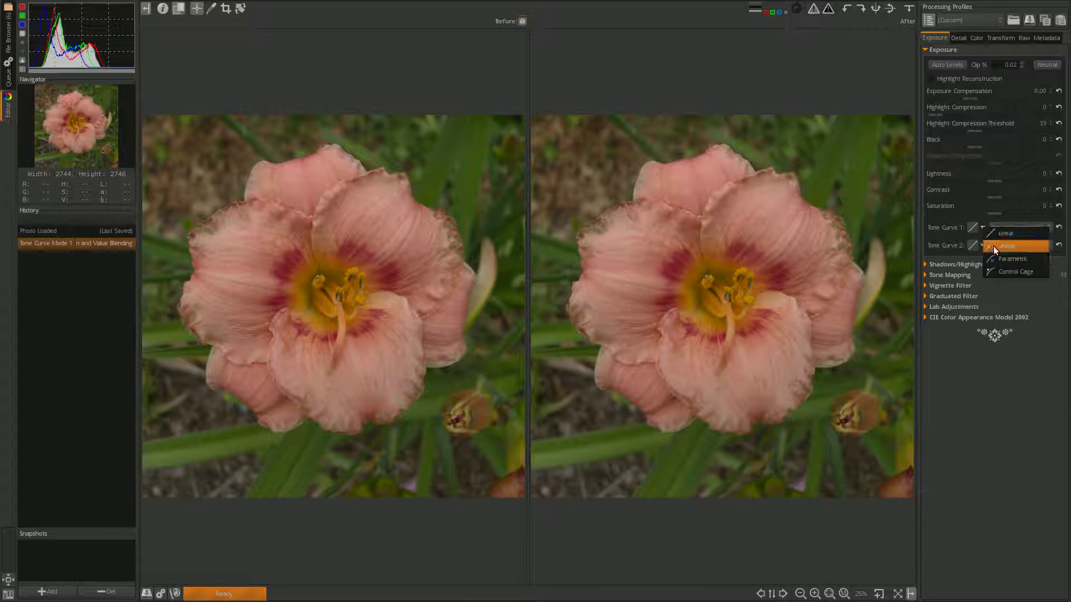
{"action": "left_click", "coordinate": [993, 246]}
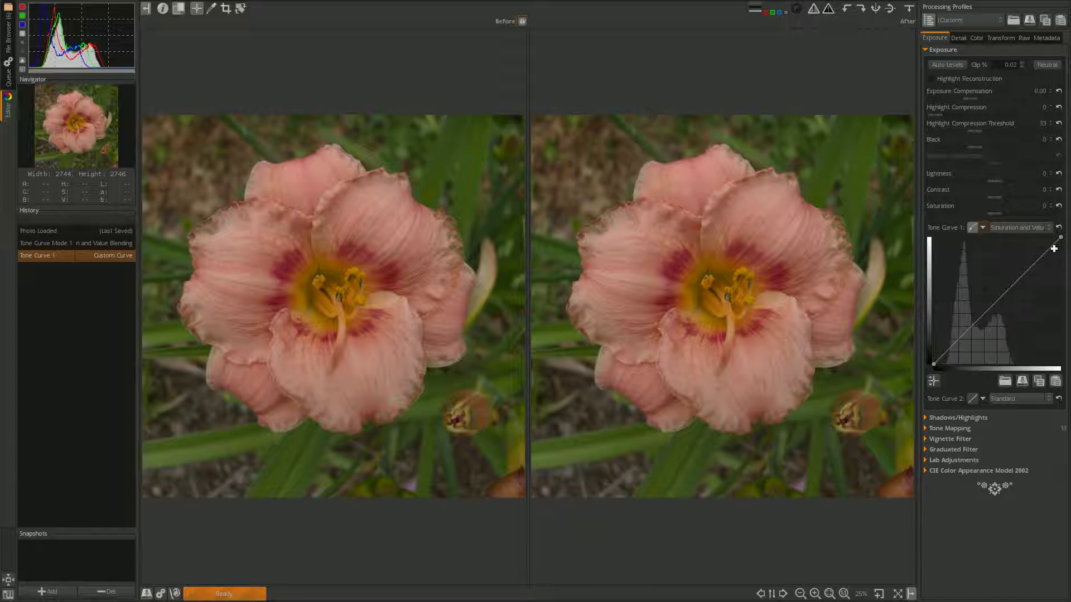
Add and drag Tone Curve 1 points into a contrast S-curve with deeper midtones
{"action": "left_click_drag", "start_coordinate": [1049, 250], "coordinate": [1046, 246]}
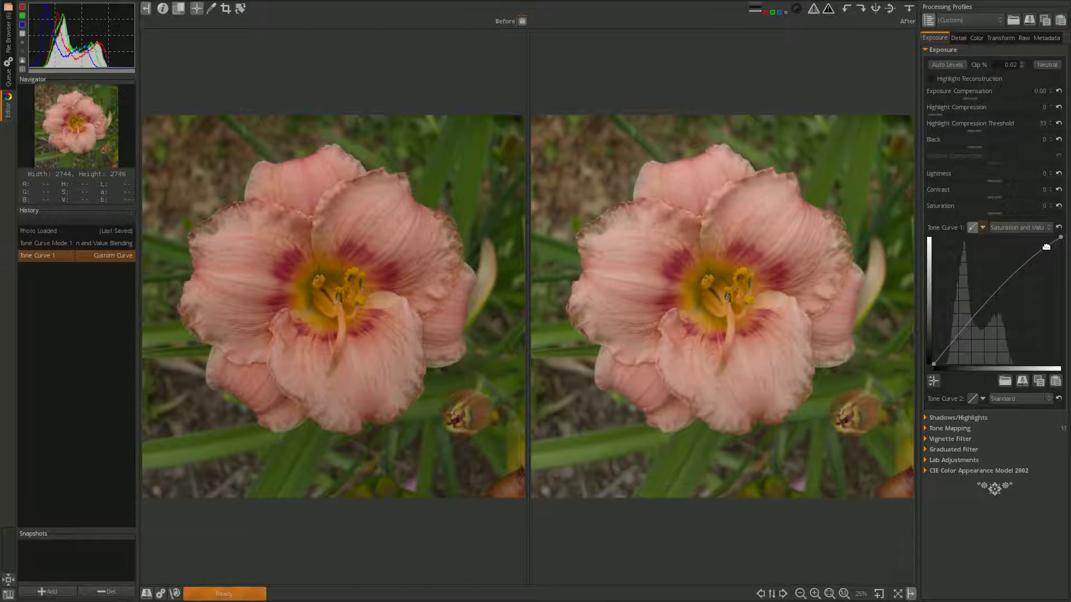
{"action": "left_click", "coordinate": [946, 353]}
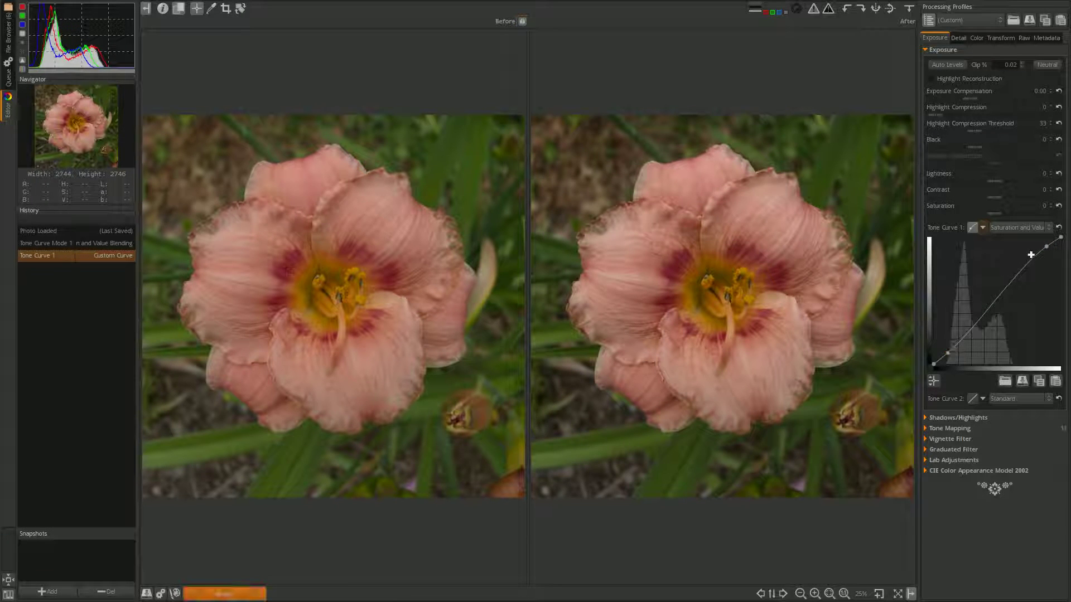
{"action": "left_click_drag", "start_coordinate": [1030, 255], "coordinate": [1027, 269]}
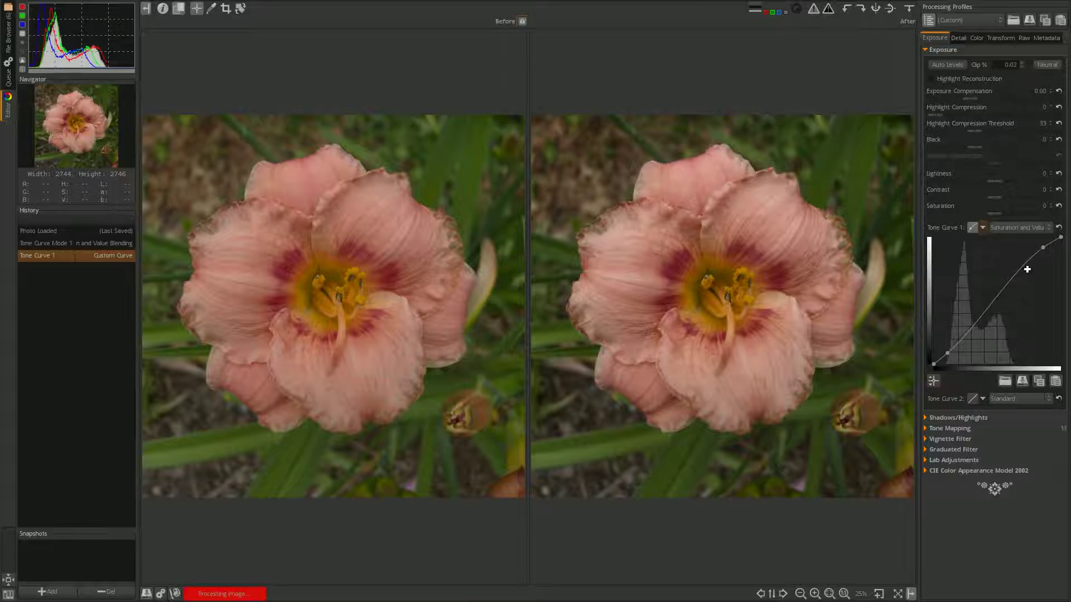
{"action": "left_click_drag", "start_coordinate": [993, 300], "coordinate": [985, 298]}
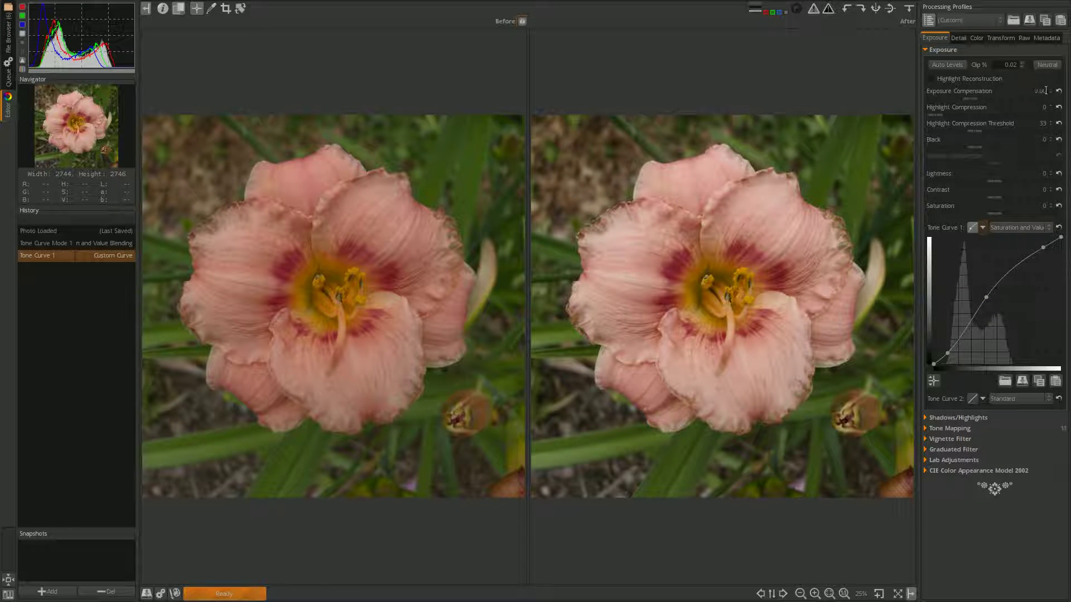
{"action": "left_click_drag", "start_coordinate": [987, 297], "coordinate": [977, 308]}
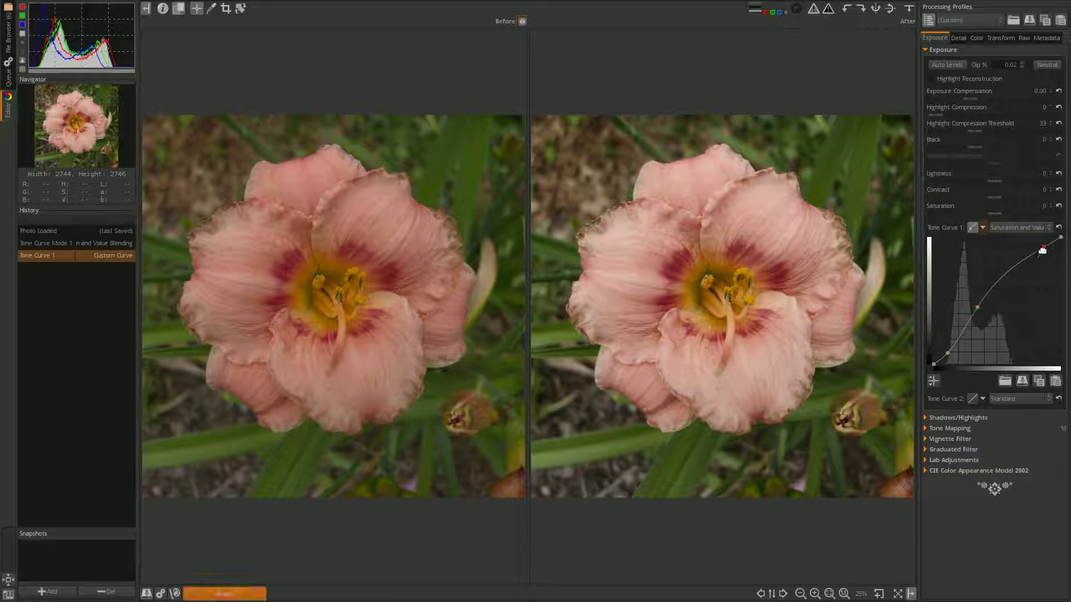
{"action": "left_click_drag", "start_coordinate": [1041, 248], "coordinate": [1036, 248]}
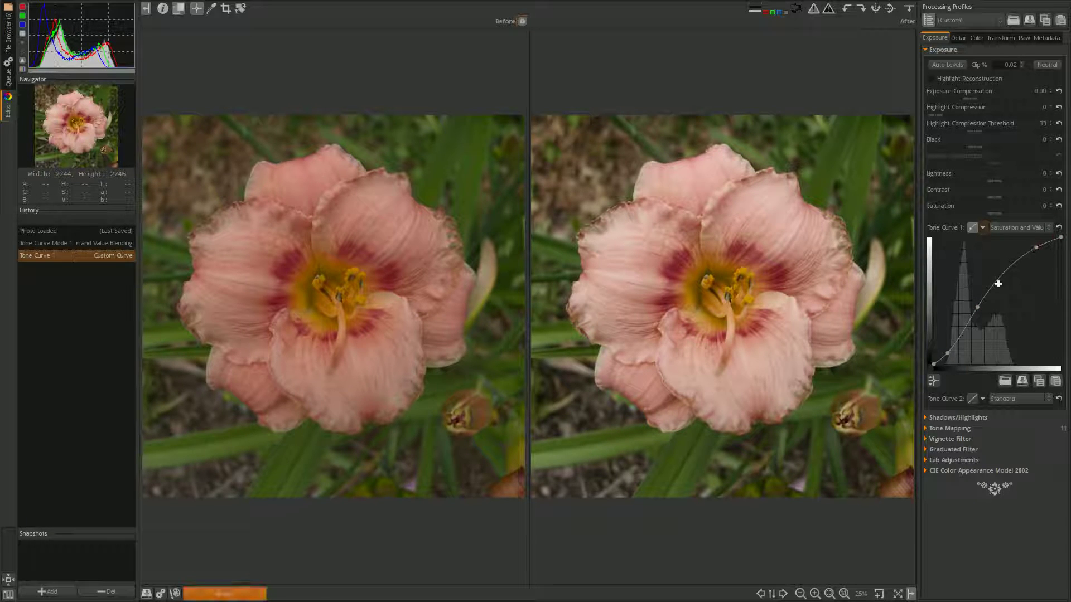
Make Tone Curve 2 a Custom curve in Film-like mode
{"action": "left_click", "coordinate": [1029, 400]}
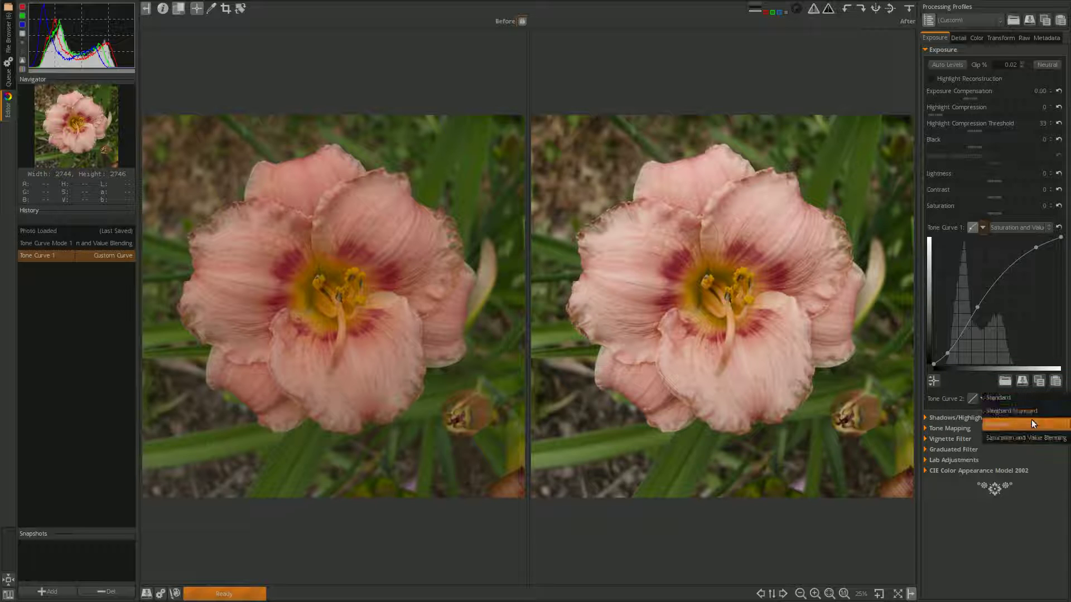
{"action": "left_click", "coordinate": [1032, 419]}
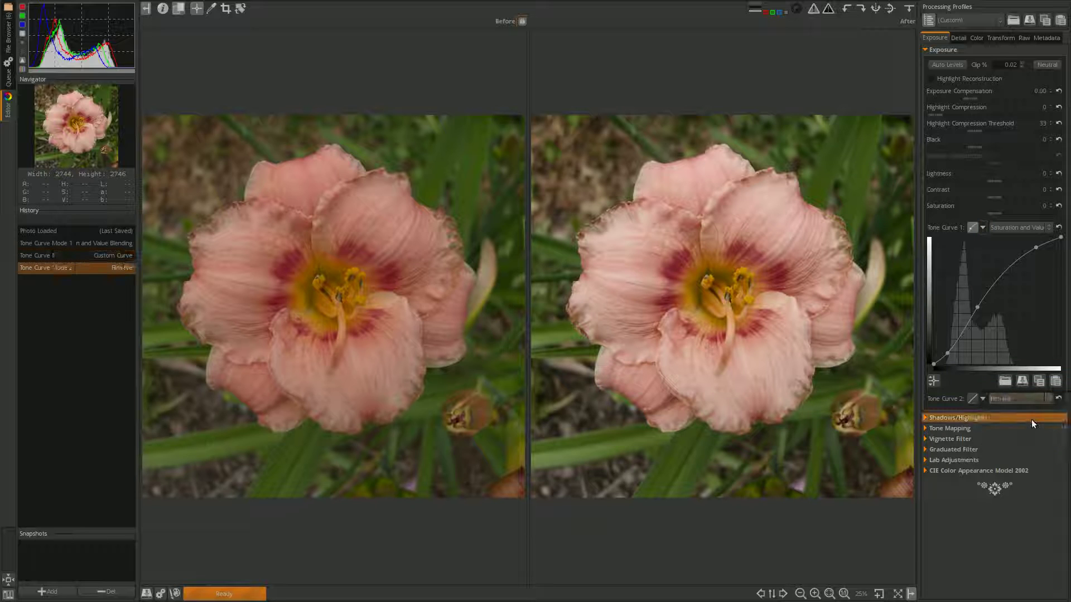
{"action": "left_click", "coordinate": [983, 398]}
{"action": "left_click", "coordinate": [990, 414]}
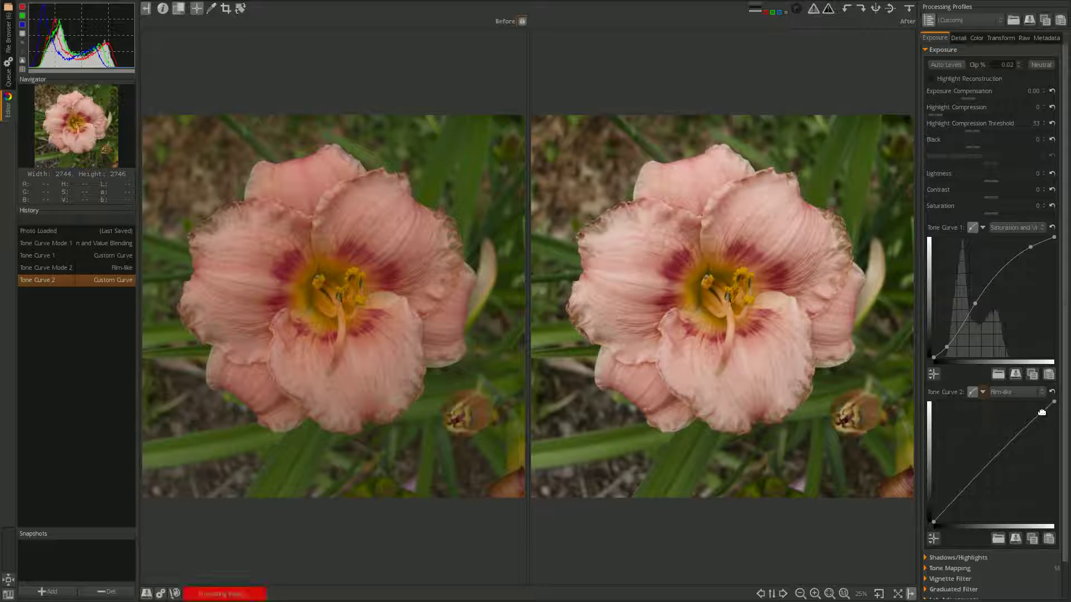
Bend Tone Curve 2 into a gentle S, lowering the white point for a faded look
{"action": "left_click_drag", "start_coordinate": [1045, 411], "coordinate": [1041, 412]}
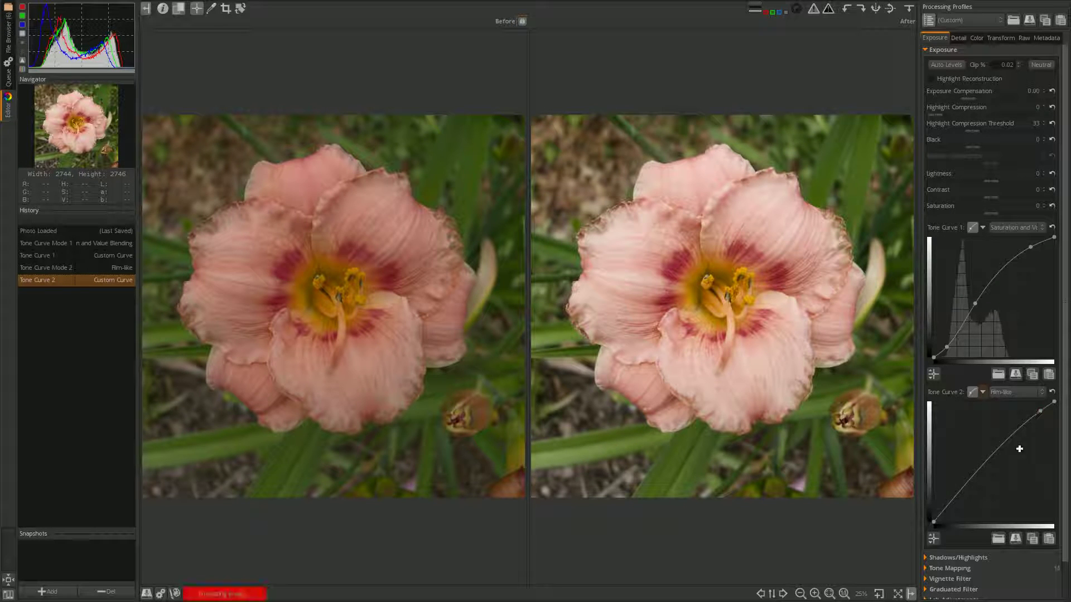
{"action": "left_click_drag", "start_coordinate": [948, 511], "coordinate": [944, 514]}
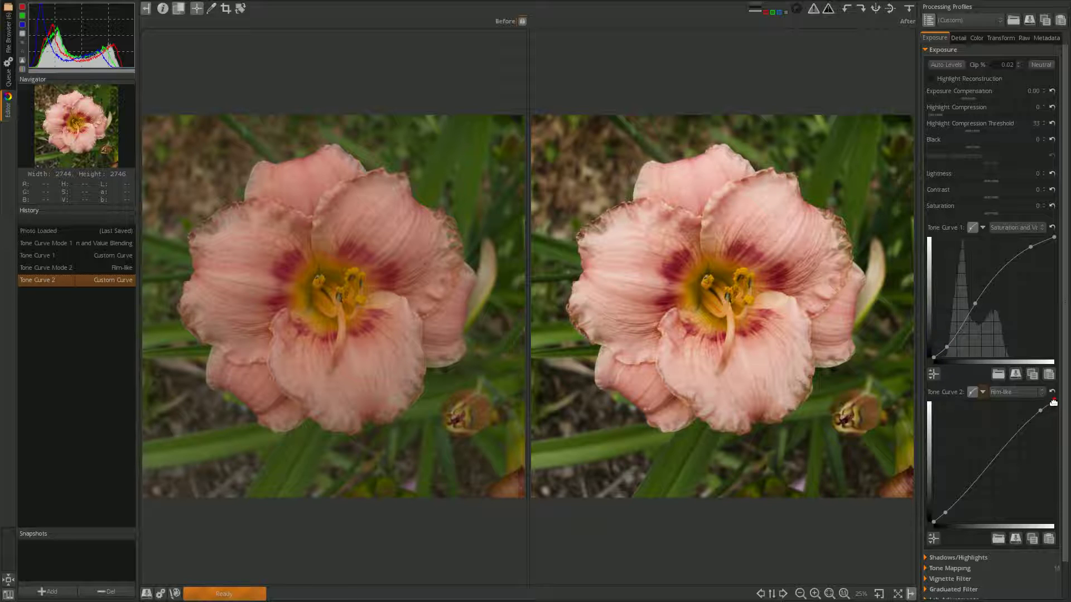
{"action": "left_click_drag", "start_coordinate": [1053, 403], "coordinate": [1054, 408]}
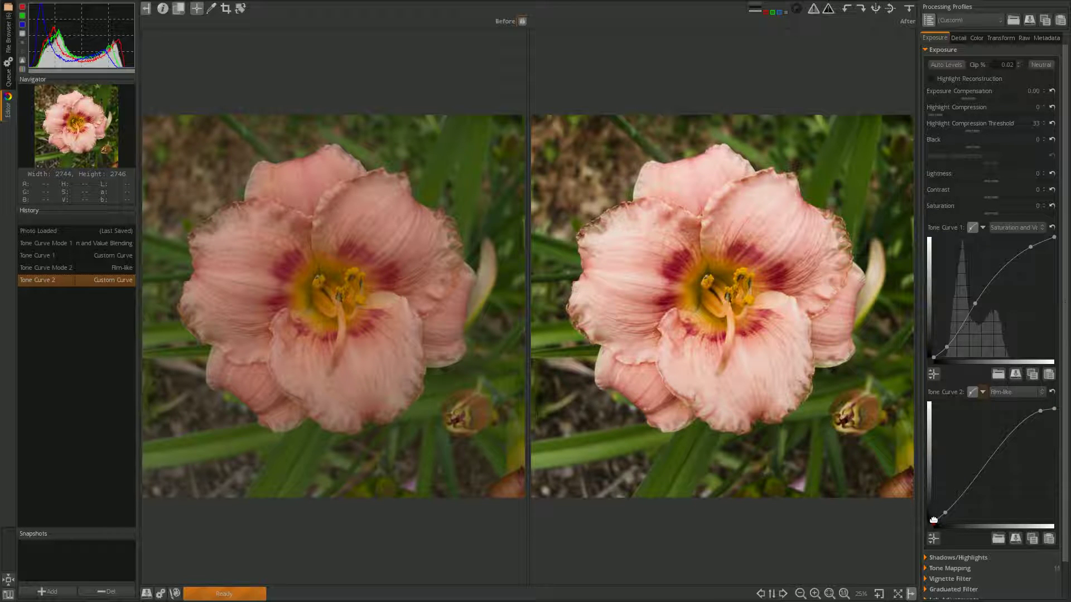
{"action": "left_click_drag", "start_coordinate": [933, 519], "coordinate": [932, 515]}
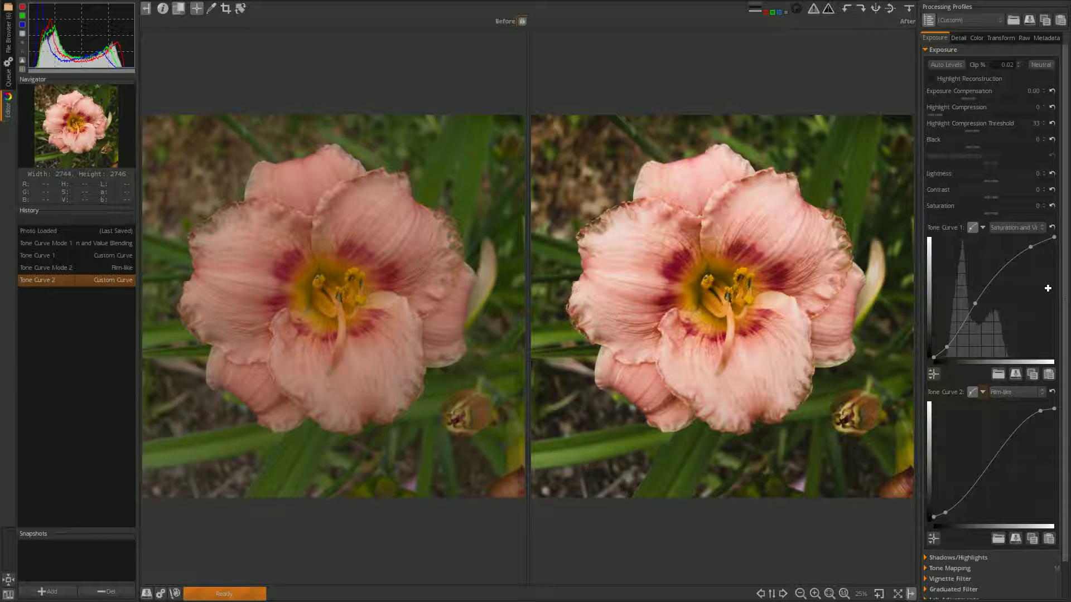
Enable the Black-and-White tool on the Color tab using the Channel Mixer method
{"action": "left_click", "coordinate": [977, 38]}
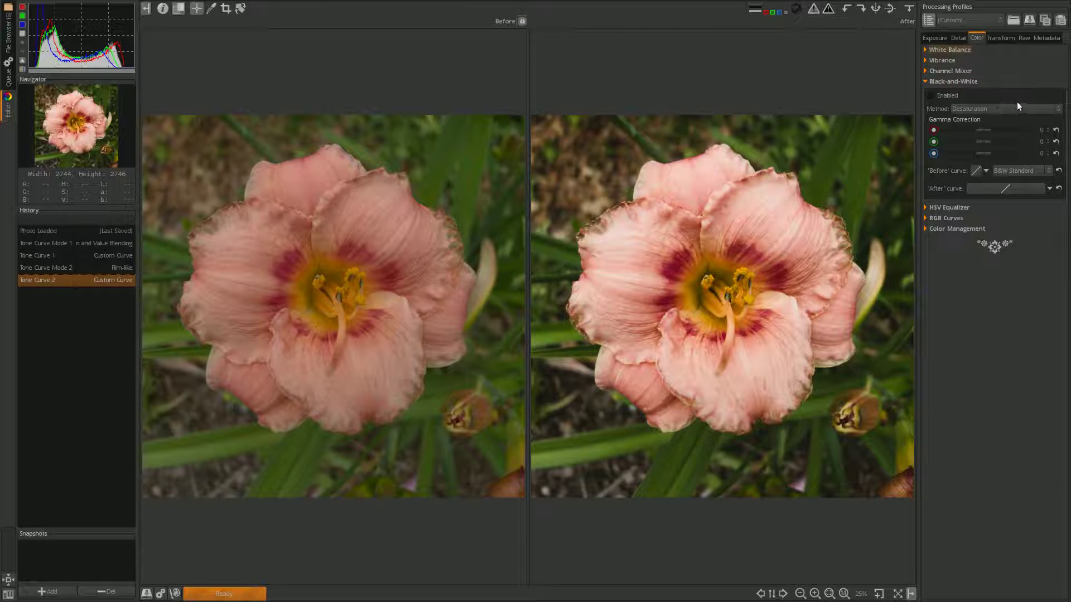
{"action": "left_click", "coordinate": [1056, 109]}
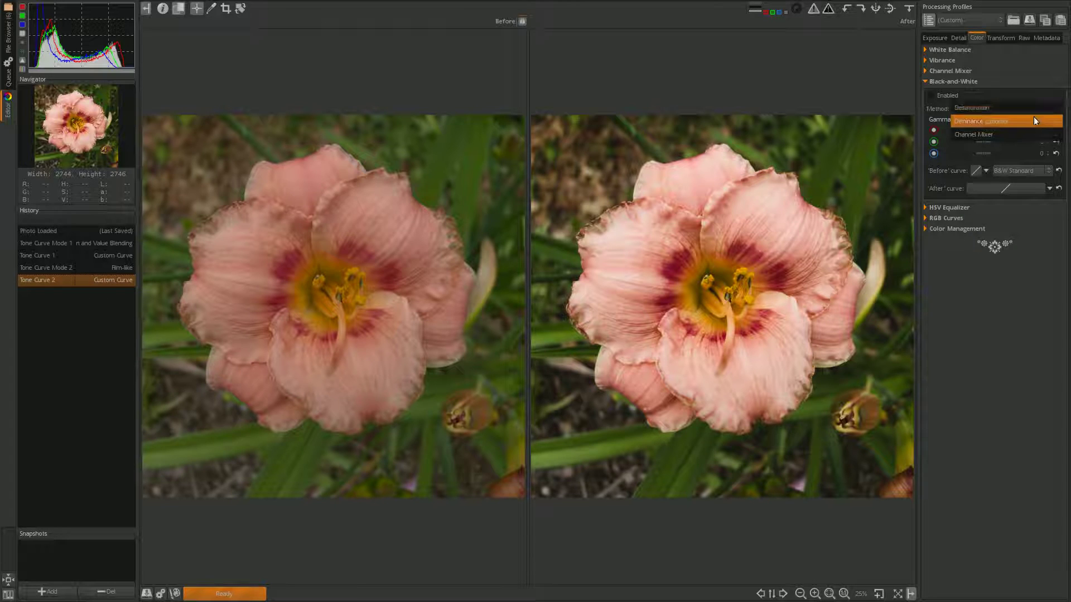
{"action": "left_click", "coordinate": [1011, 134]}
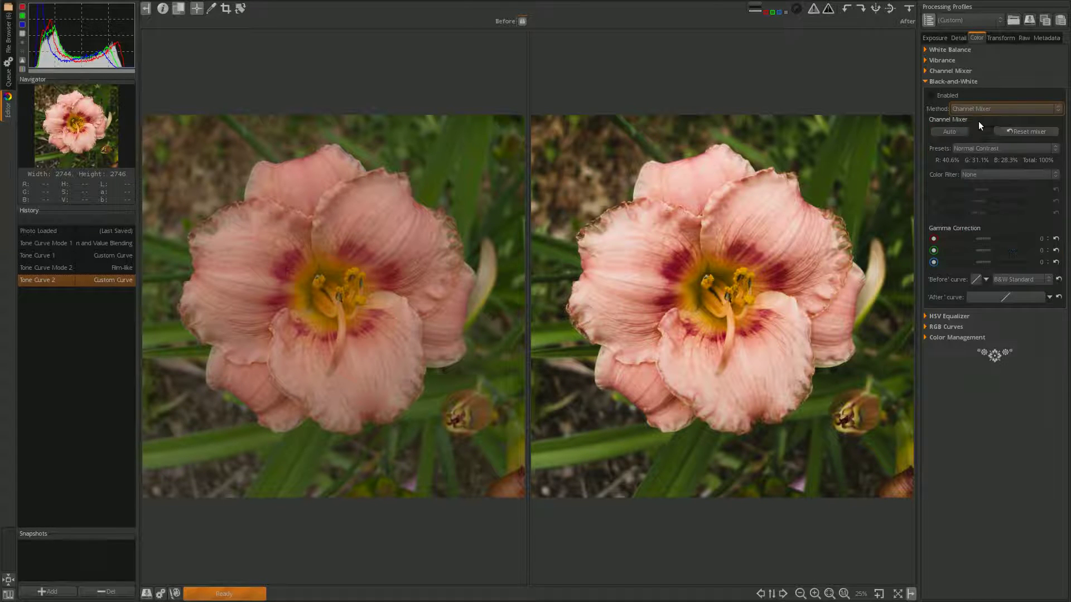
{"action": "left_click", "coordinate": [934, 96]}
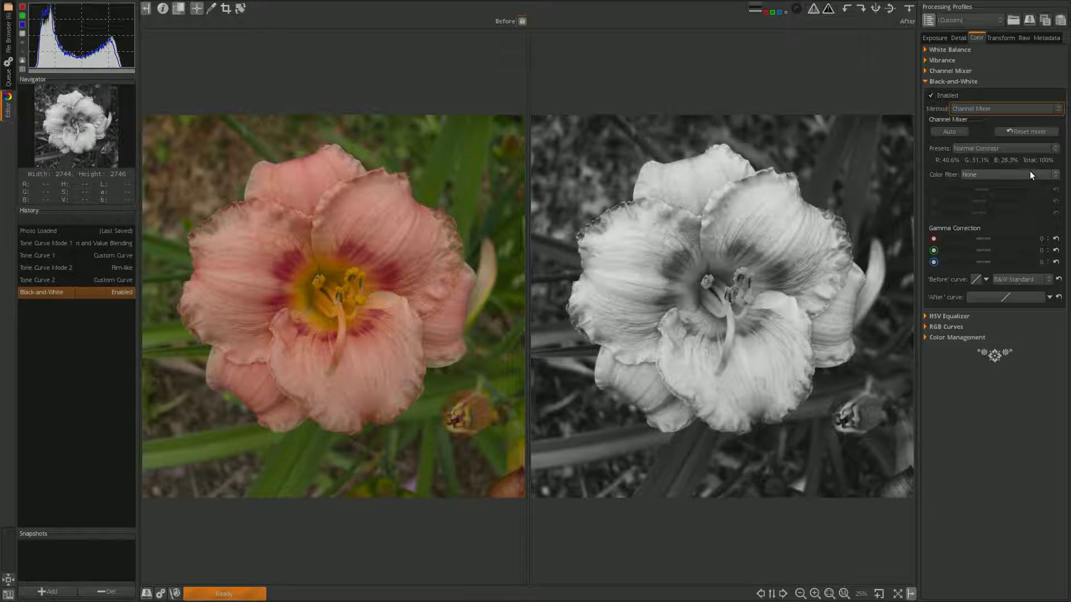
Bring up the Color Filter choices in the Black-and-White panel
{"action": "left_click", "coordinate": [1054, 173]}
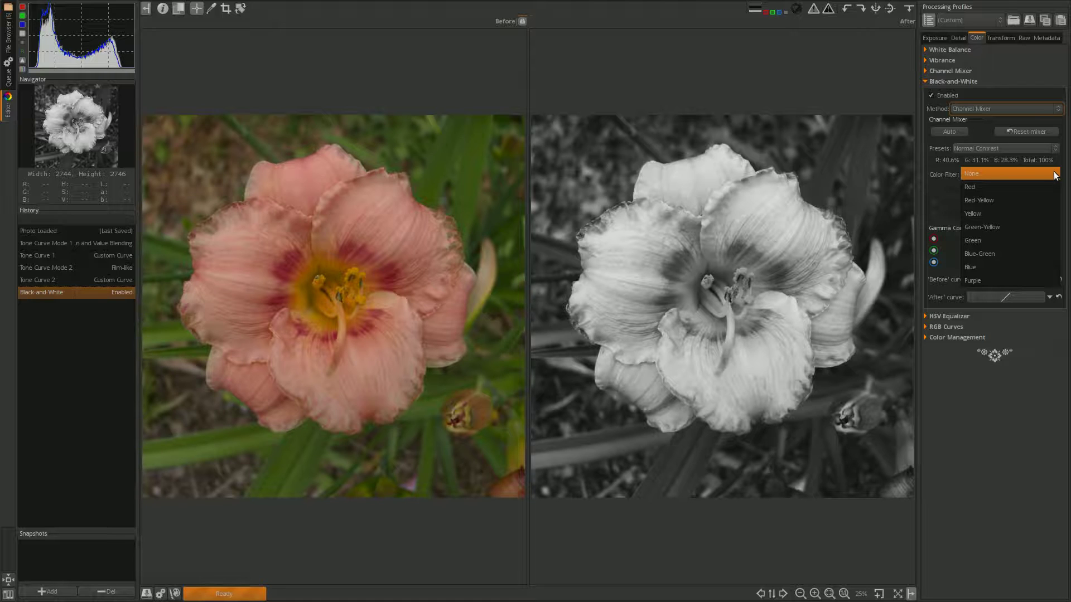
Apply the Blue-Green colour filter to the Channel Mixer black-and-white conversion
{"action": "left_click", "coordinate": [1026, 254]}
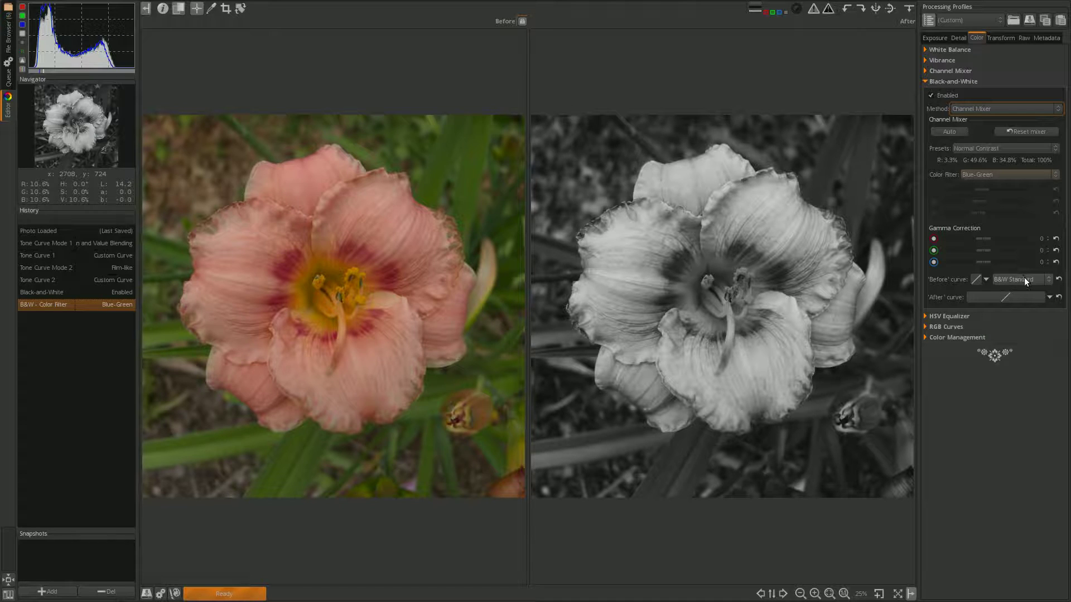
{"action": "left_click", "coordinate": [1047, 279]}
{"action": "left_click", "coordinate": [1048, 279]}
{"action": "left_click", "coordinate": [1048, 279]}
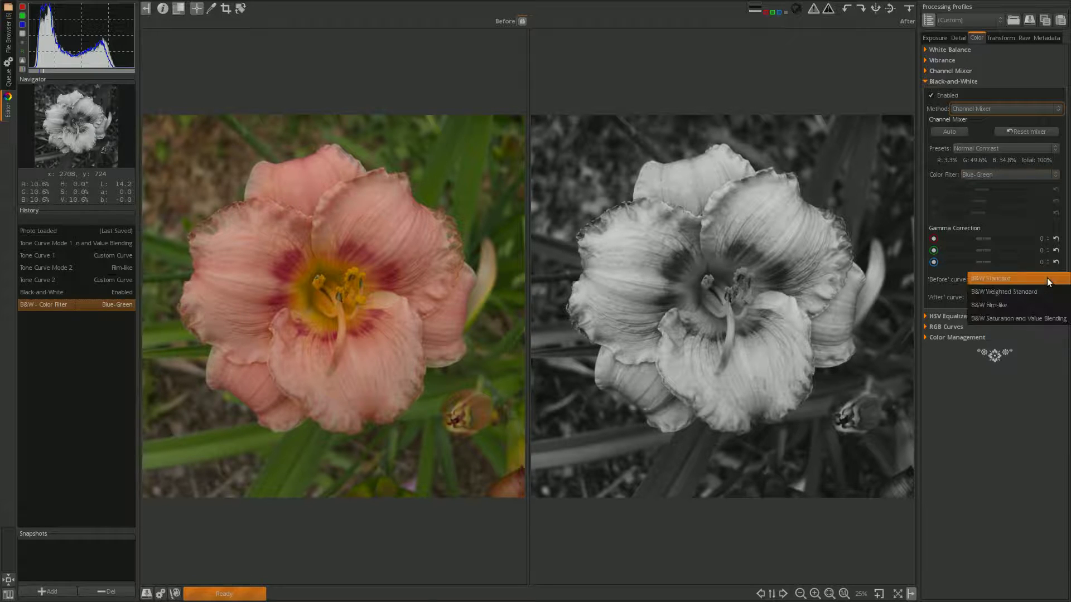
Make the 'Before' curve a B&W Film-like custom curve, pulling in endpoints and darkening shadows
{"action": "left_click", "coordinate": [1029, 304]}
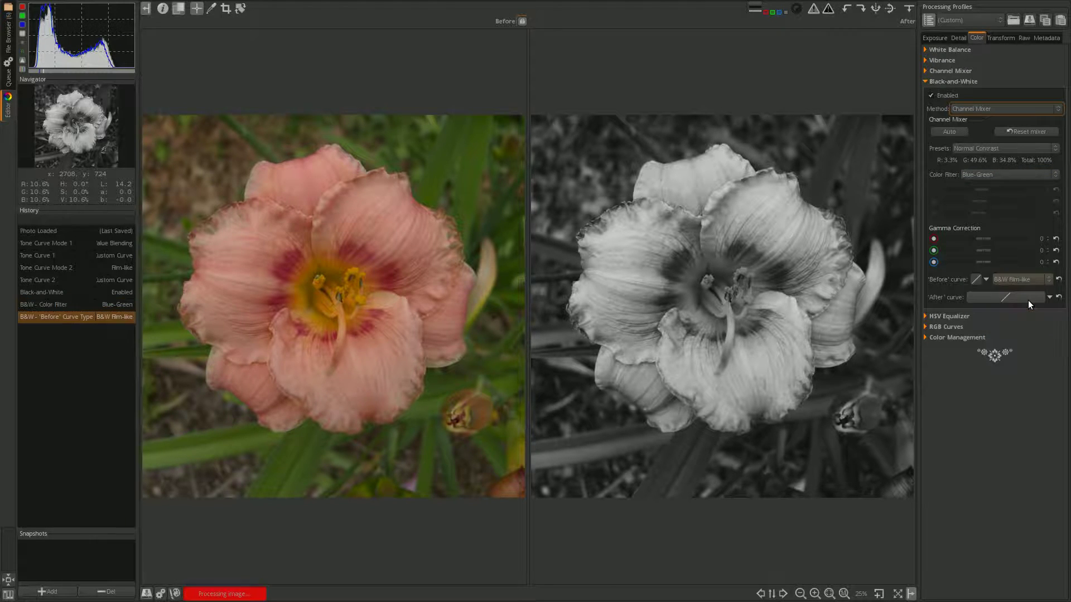
{"action": "left_click", "coordinate": [987, 278]}
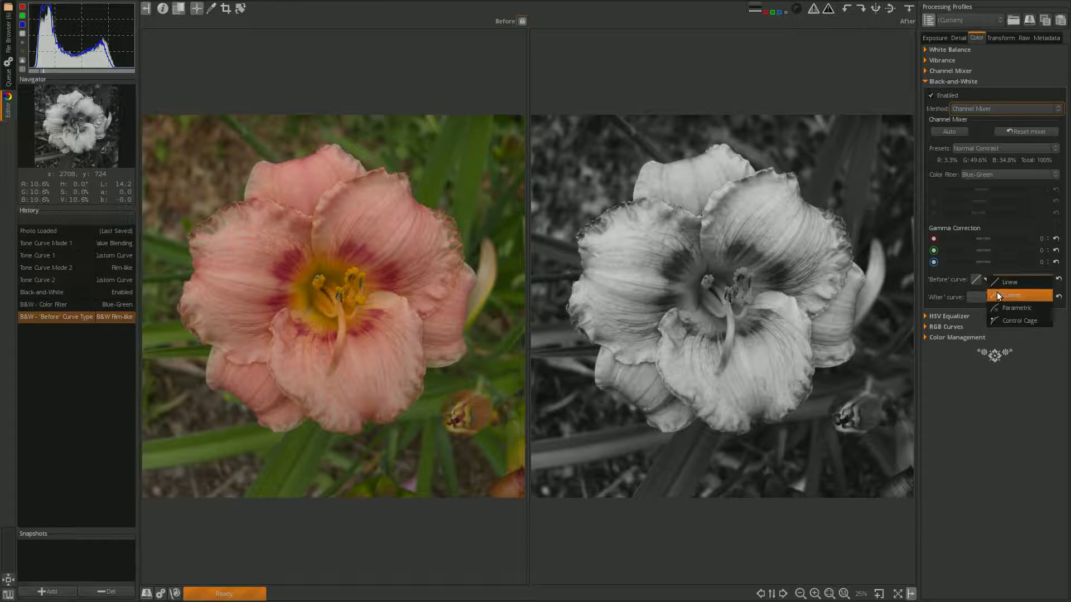
{"action": "left_click", "coordinate": [996, 294]}
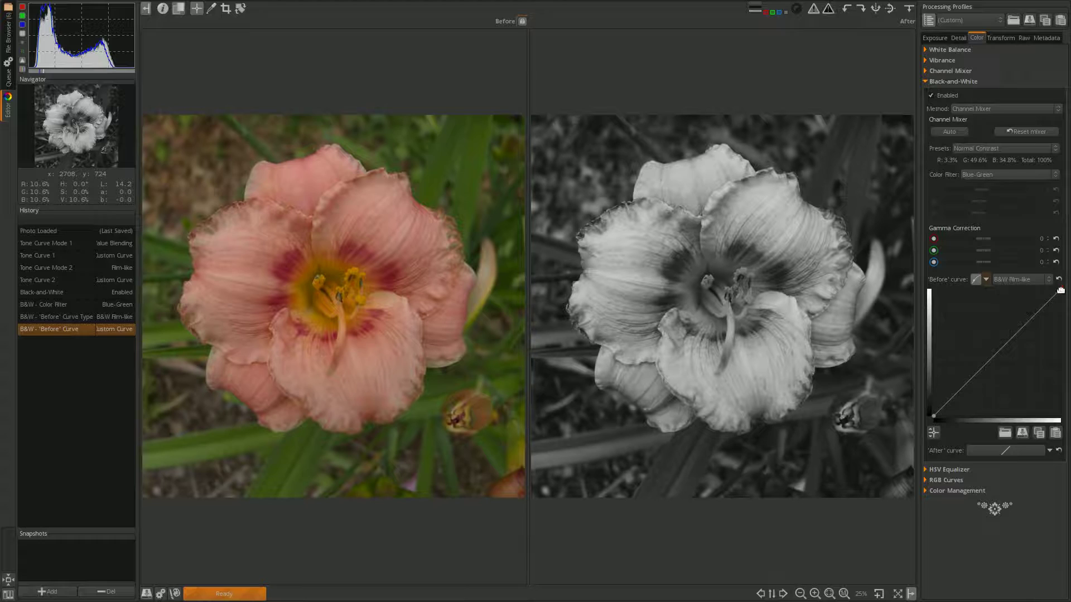
{"action": "left_click_drag", "start_coordinate": [1059, 290], "coordinate": [1064, 298]}
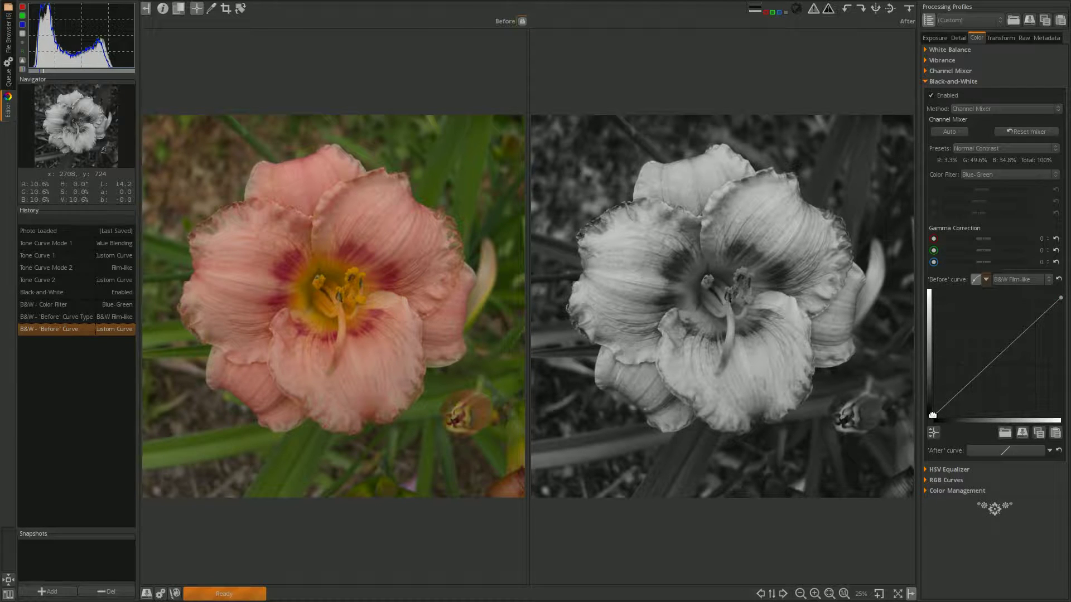
{"action": "left_click_drag", "start_coordinate": [932, 415], "coordinate": [929, 412]}
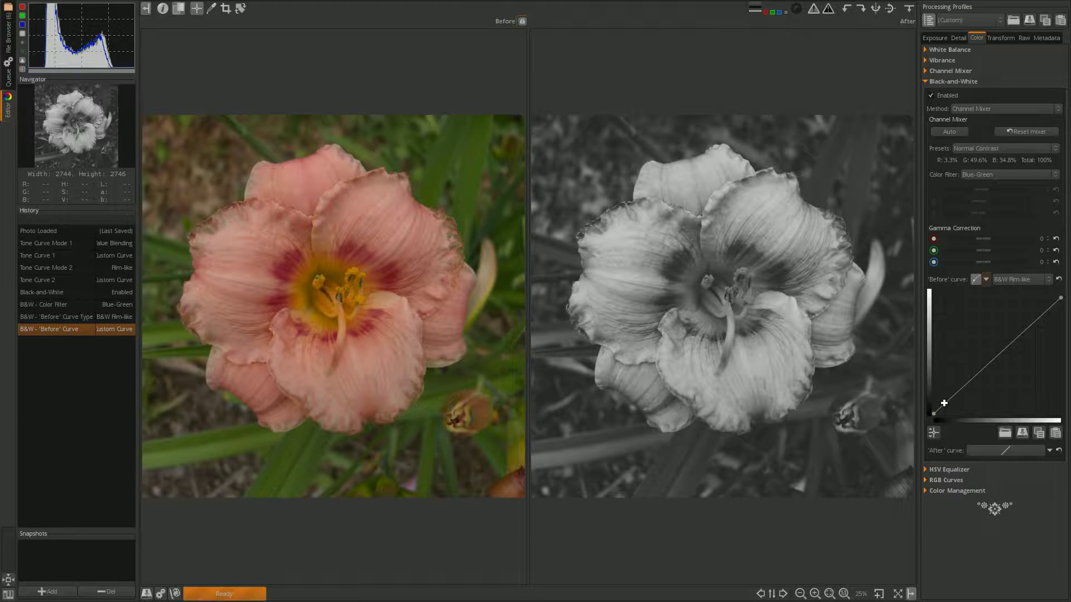
{"action": "left_click_drag", "start_coordinate": [944, 403], "coordinate": [947, 407]}
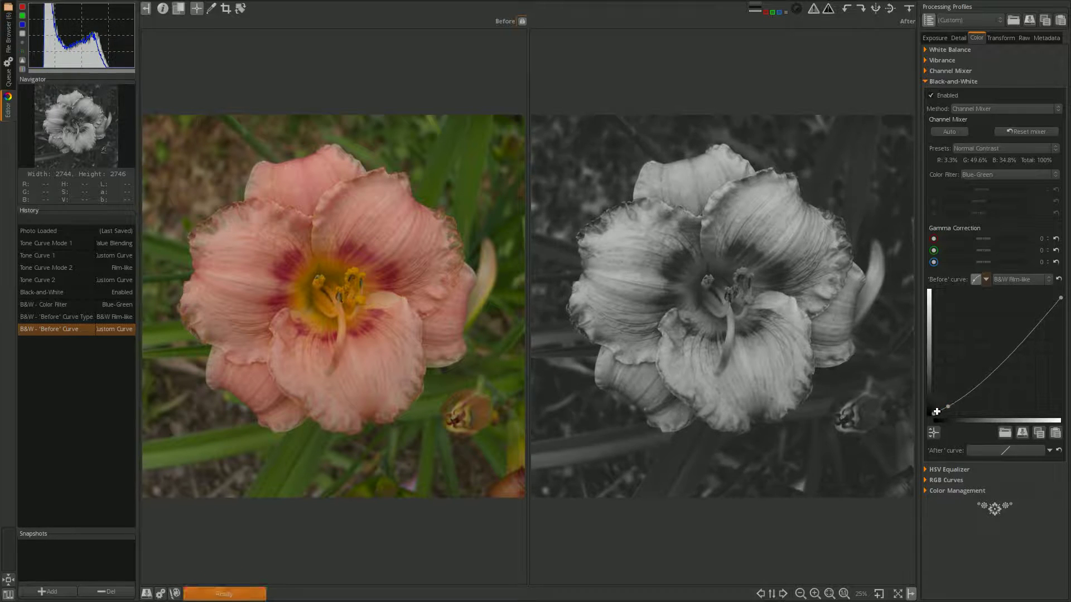
Add midtone, highlight and shadow points to the 'Before' curve, bending it into a smooth S
{"action": "left_click", "coordinate": [934, 412]}
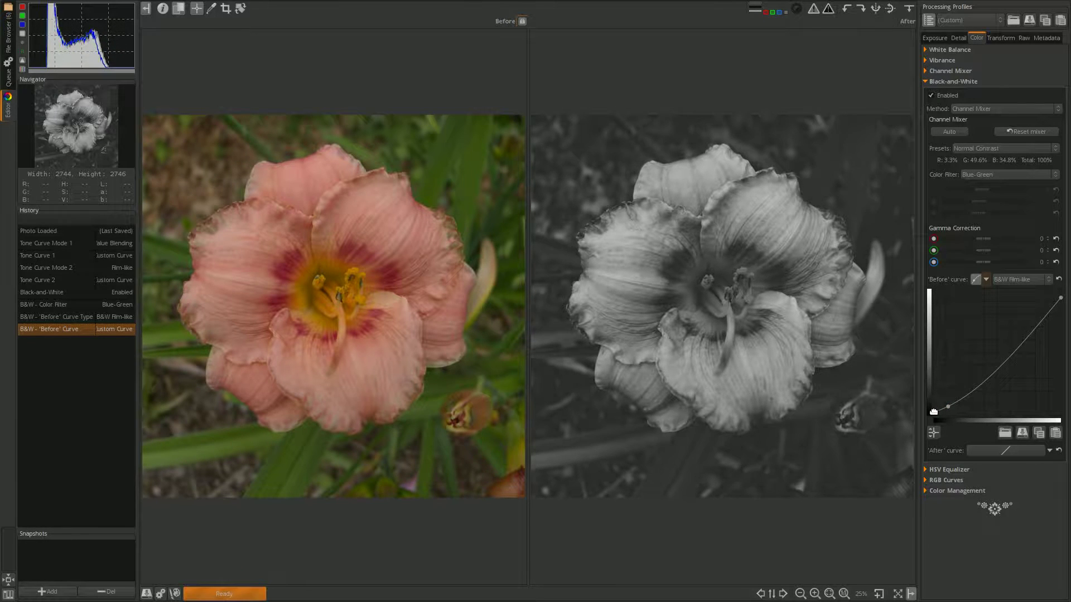
{"action": "left_click", "coordinate": [1042, 310]}
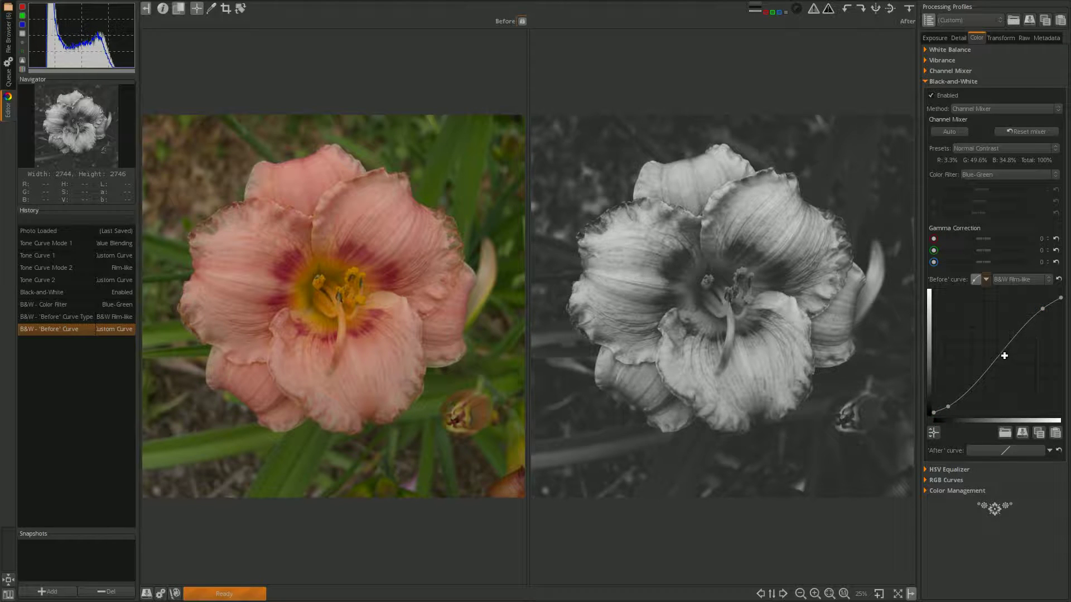
{"action": "left_click_drag", "start_coordinate": [1004, 356], "coordinate": [999, 349]}
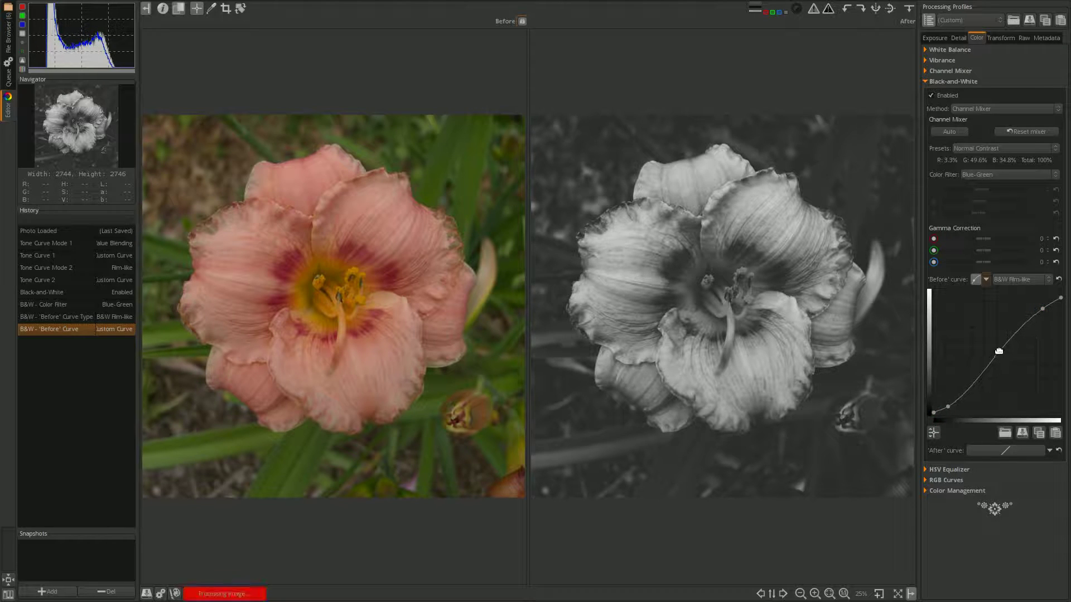
{"action": "left_click", "coordinate": [1040, 306]}
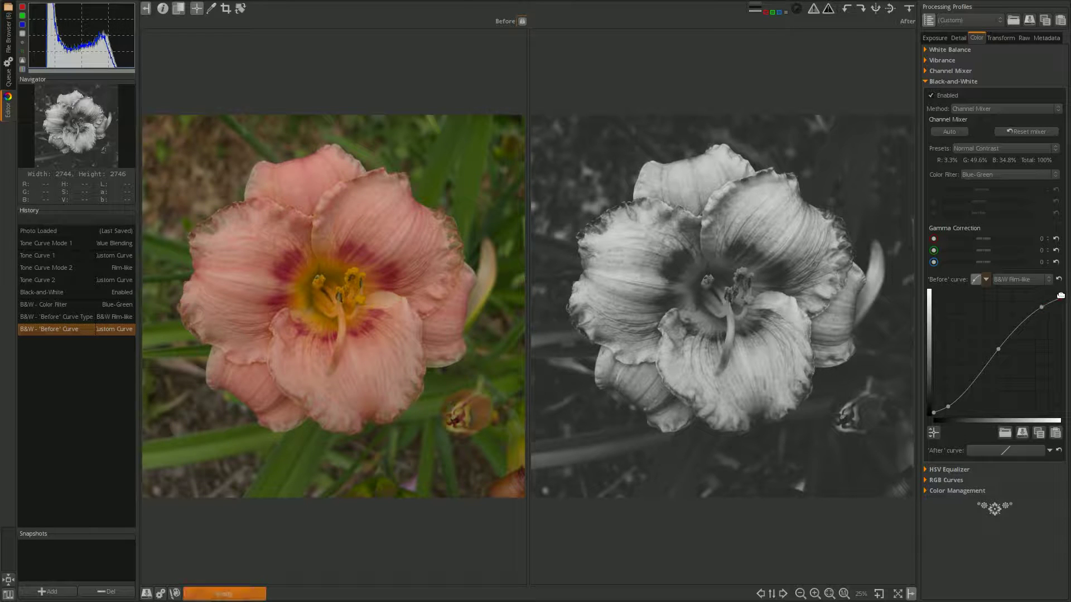
{"action": "left_click_drag", "start_coordinate": [1061, 296], "coordinate": [1062, 294]}
{"action": "left_click", "coordinate": [932, 412]}
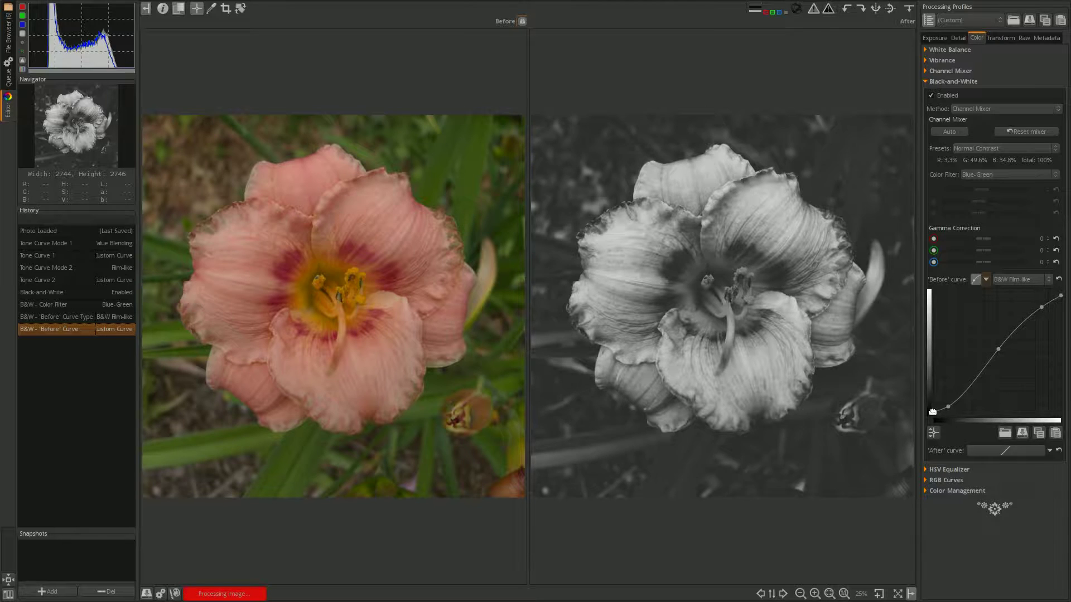
{"action": "left_click_drag", "start_coordinate": [949, 406], "coordinate": [959, 396]}
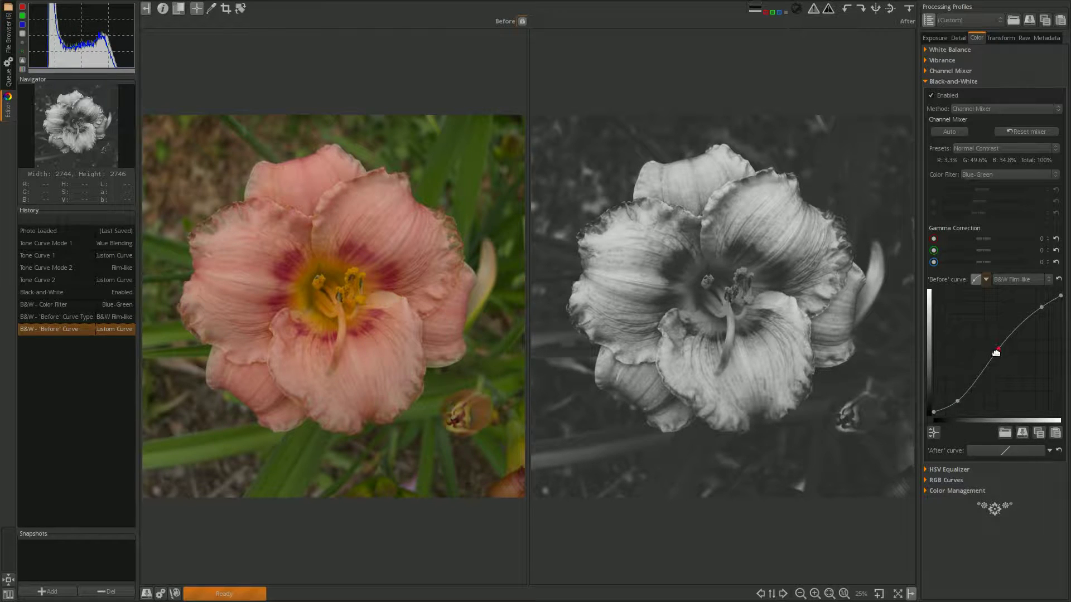
{"action": "left_click_drag", "start_coordinate": [998, 349], "coordinate": [994, 352]}
{"action": "left_click_drag", "start_coordinate": [933, 413], "coordinate": [930, 413]}
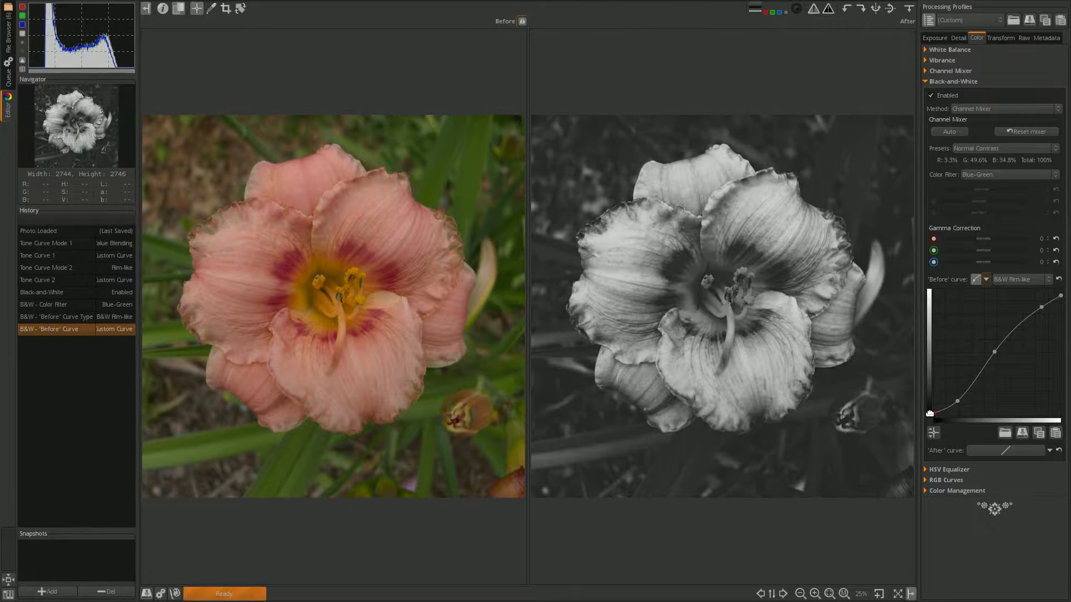
{"action": "left_click", "coordinate": [956, 403]}
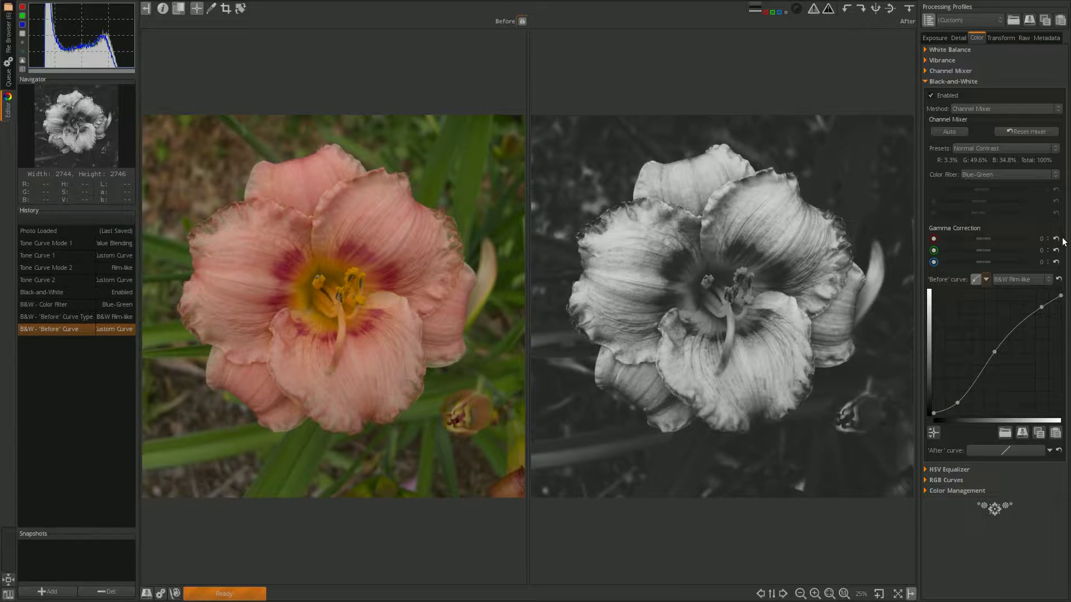
Try a higher Black level in the Exposure settings, leaving it at 0
{"action": "left_click", "coordinate": [938, 36]}
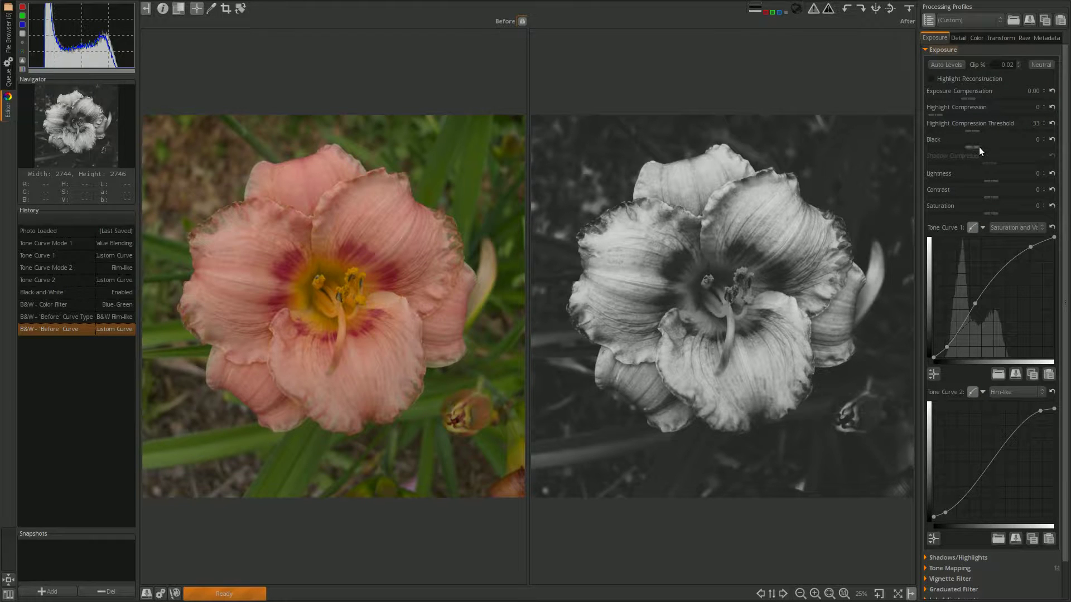
{"action": "mouse_move", "coordinate": [975, 148]}
{"action": "left_mouse_down"}
{"action": "mouse_move", "coordinate": [985, 146]}
{"action": "mouse_move", "coordinate": [974, 148]}
{"action": "left_mouse_up"}
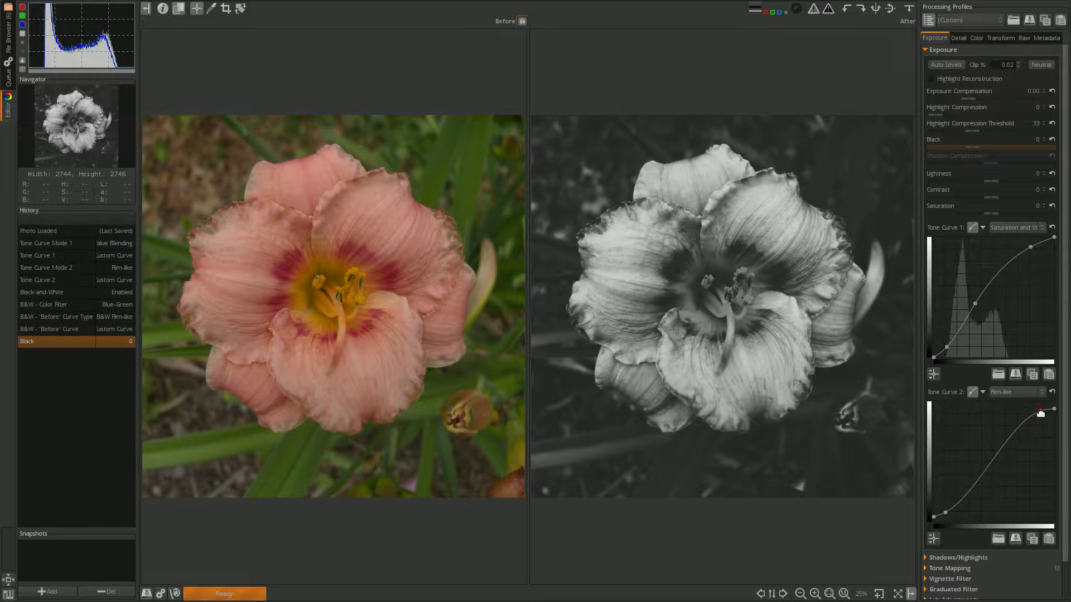
{"action": "scroll", "coordinate": [1065, 332], "scroll_direction": "down", "scroll_amount": 2}
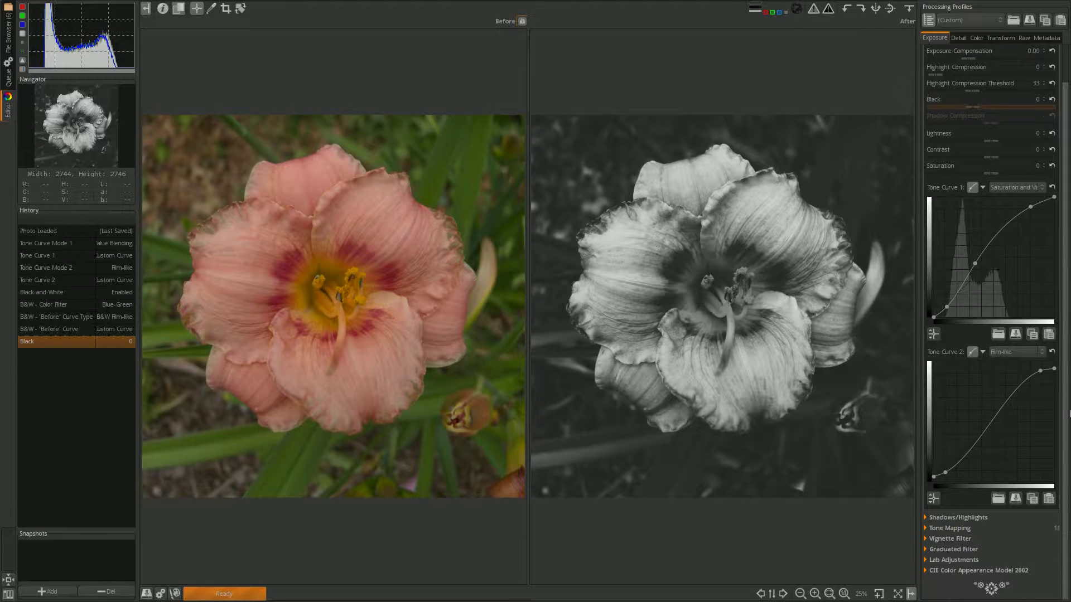
Enable the Vignette Filter with Strength 0.40, Feather 31 and Roundness 45
{"action": "left_click", "coordinate": [925, 538]}
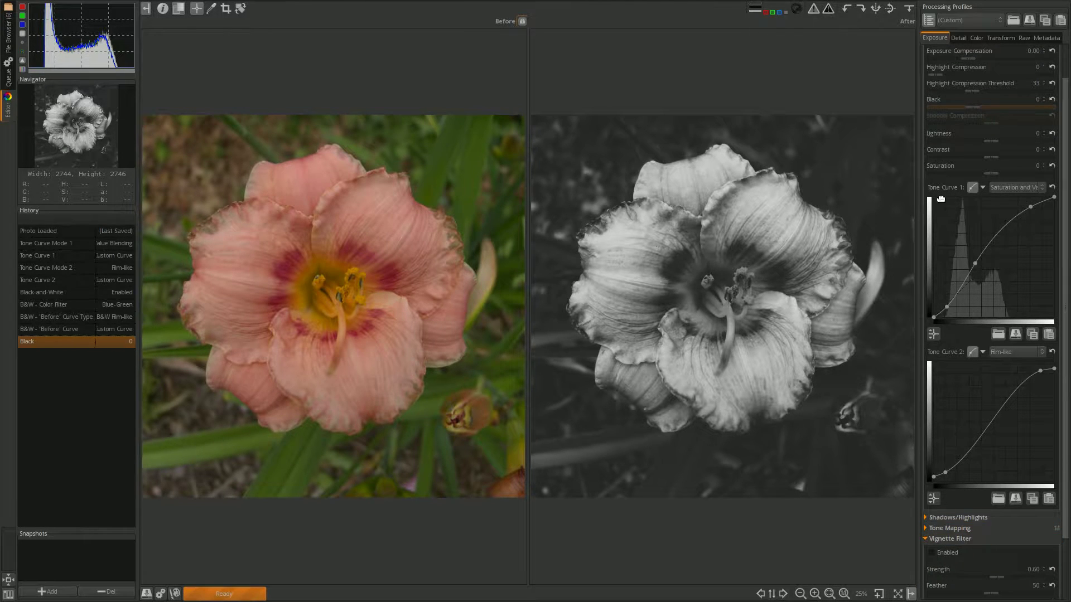
{"action": "scroll", "coordinate": [956, 159], "scroll_direction": "up", "scroll_amount": 2}
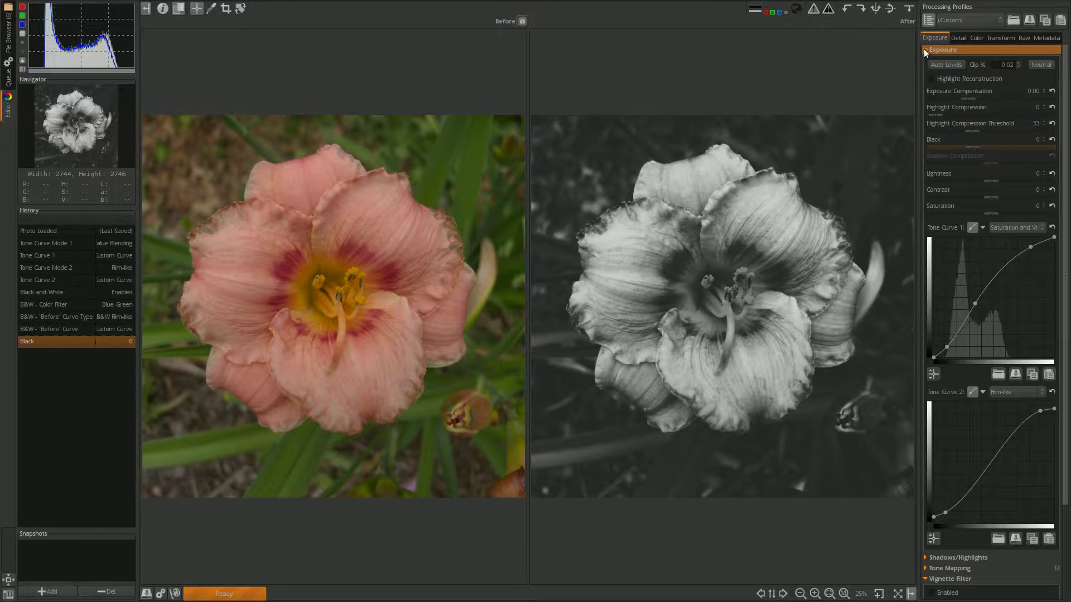
{"action": "left_click", "coordinate": [926, 50]}
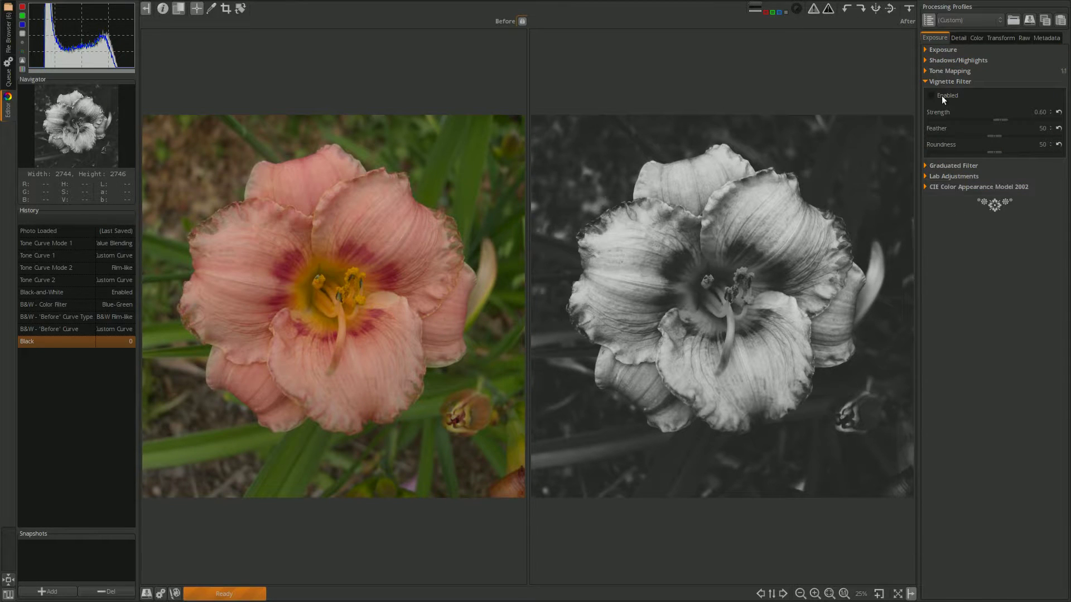
{"action": "left_click", "coordinate": [942, 95]}
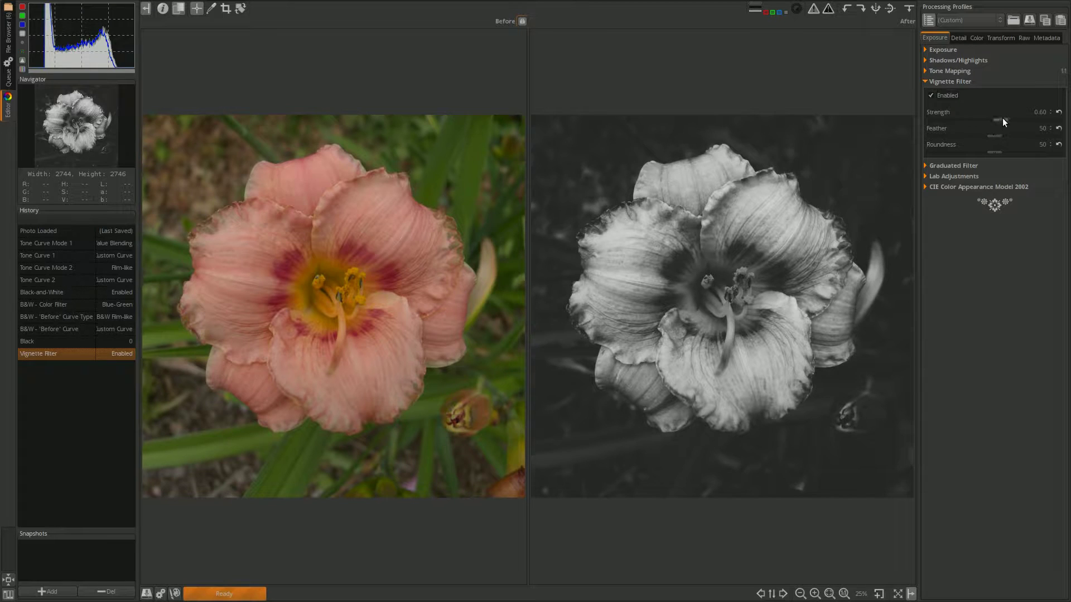
{"action": "scroll", "coordinate": [1003, 118], "scroll_direction": "down", "scroll_amount": 3}
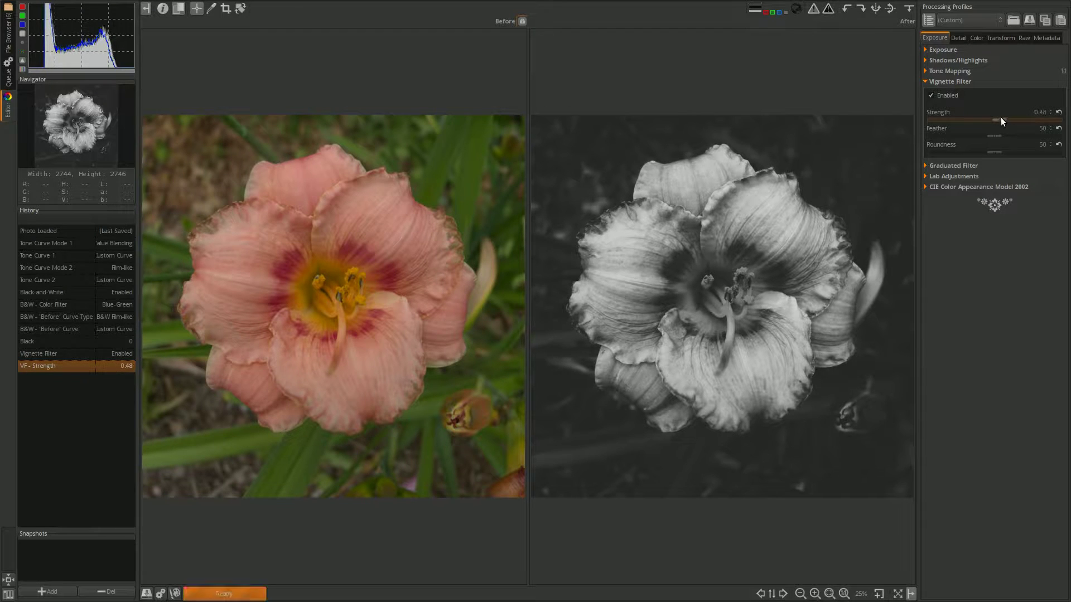
{"action": "scroll", "coordinate": [1001, 117], "scroll_direction": "down", "scroll_amount": 2}
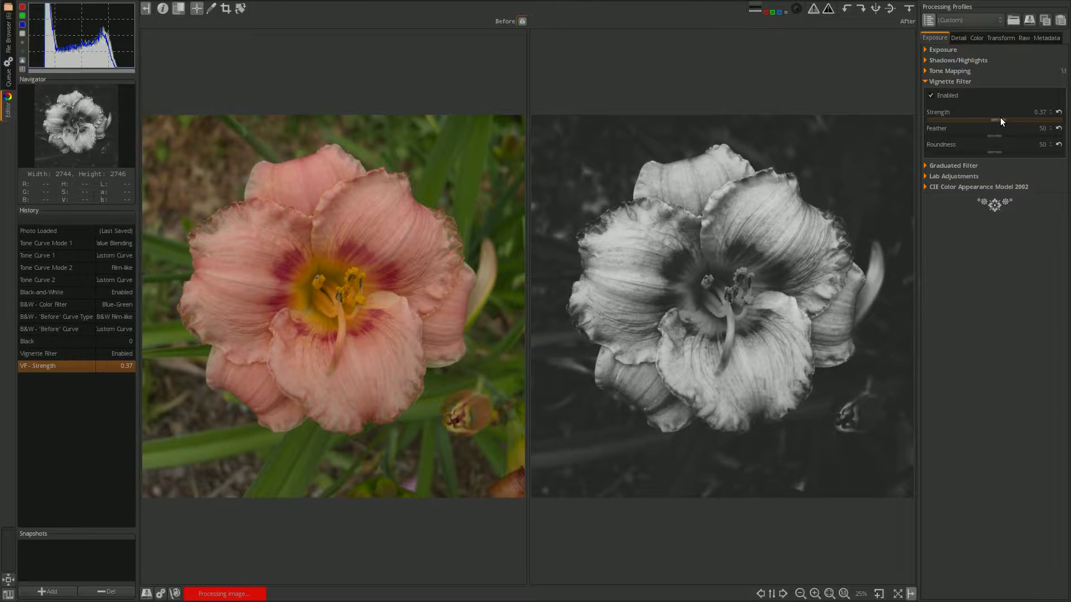
{"action": "left_click", "coordinate": [1053, 110]}
{"action": "left_click_drag", "start_coordinate": [999, 134], "coordinate": [991, 154]}
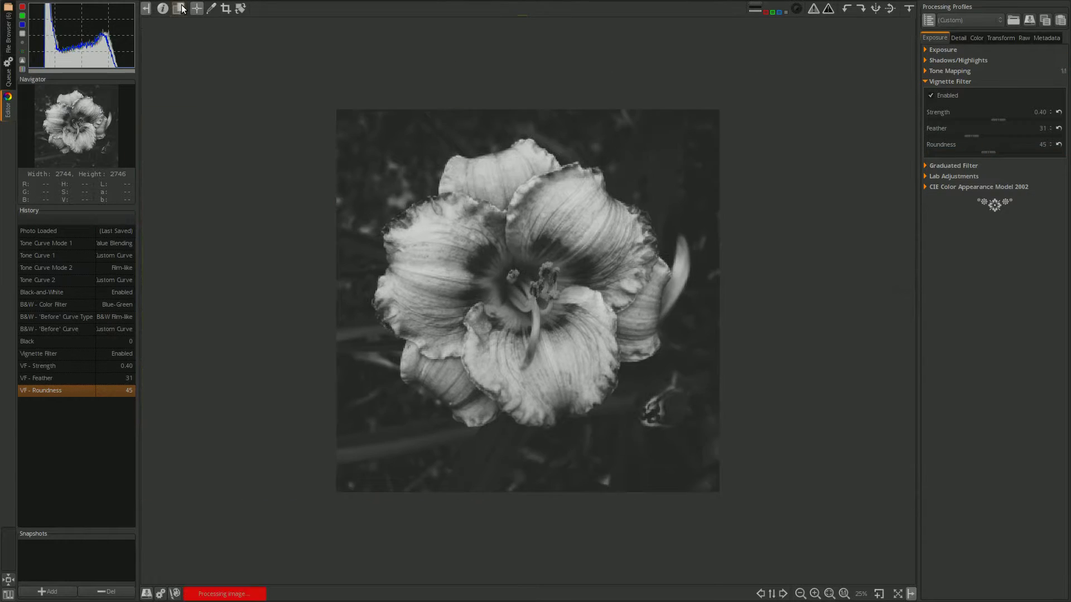
Show only the fitted grayscale result and enable Unsharp Mask sharpening at Radius 0.50, Amount 200
{"action": "left_click", "coordinate": [178, 8]}
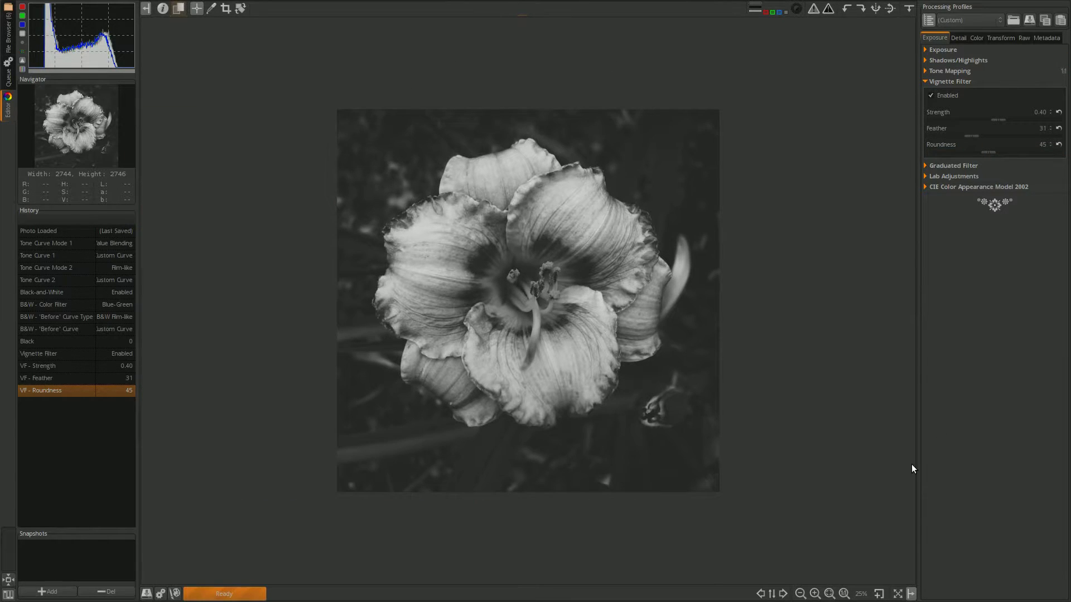
{"action": "left_click", "coordinate": [830, 593]}
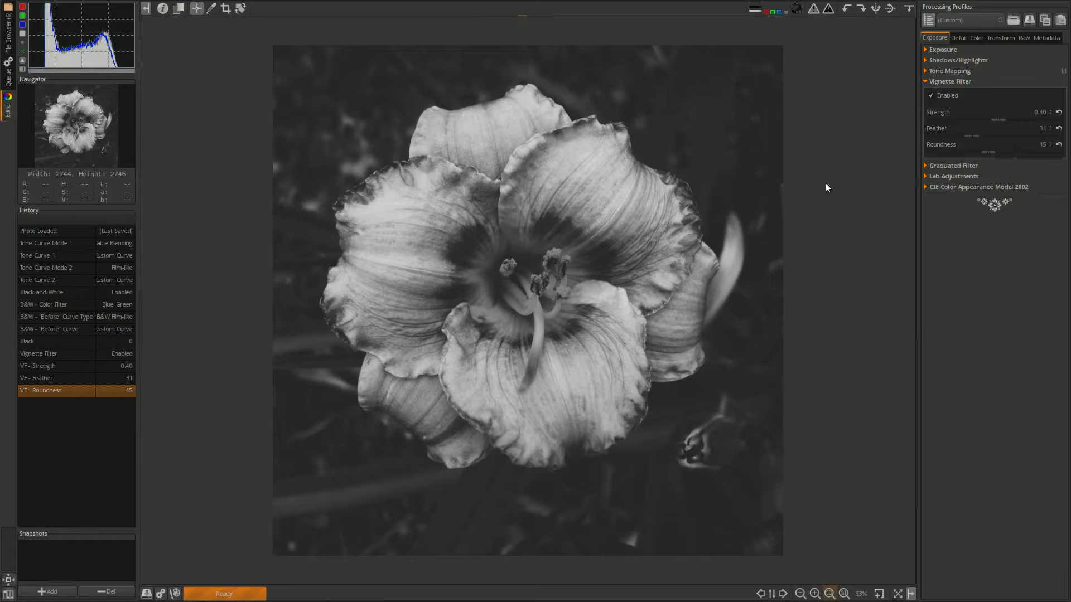
{"action": "left_click", "coordinate": [962, 38]}
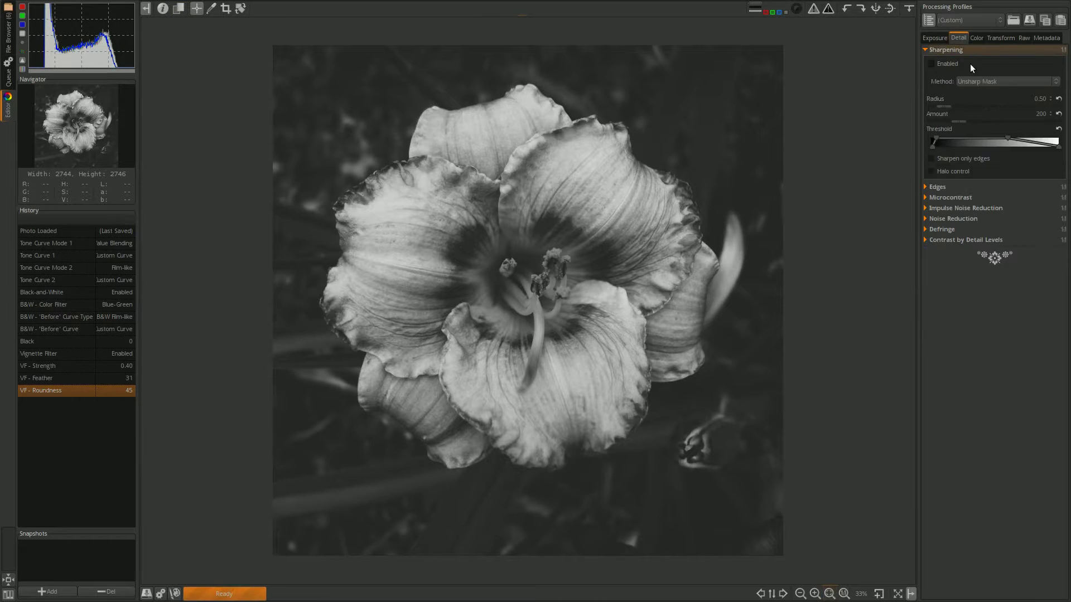
{"action": "left_click", "coordinate": [948, 60]}
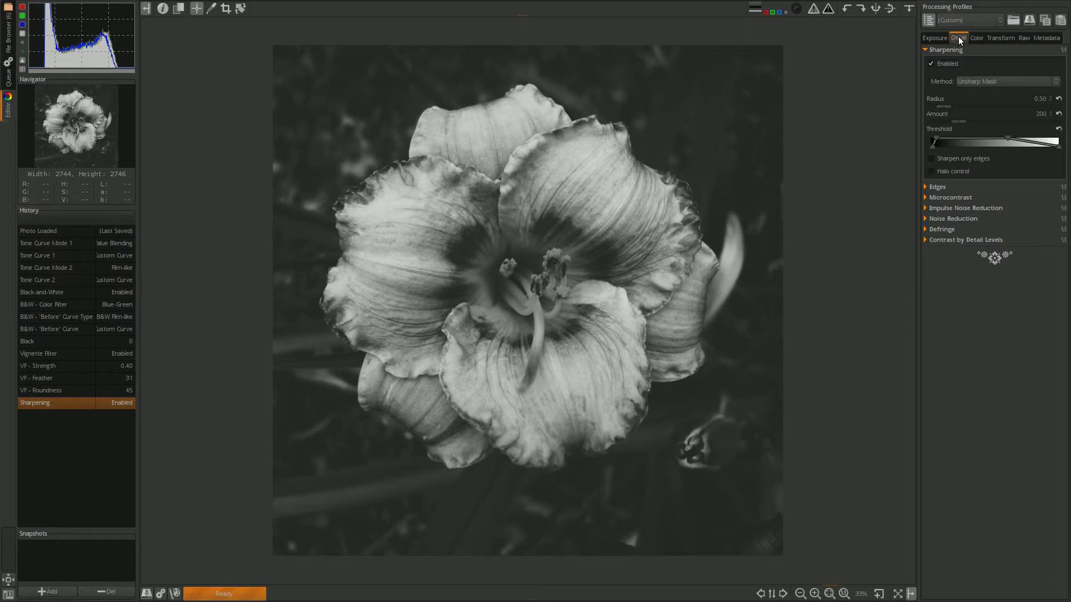
{"action": "left_click", "coordinate": [928, 36]}
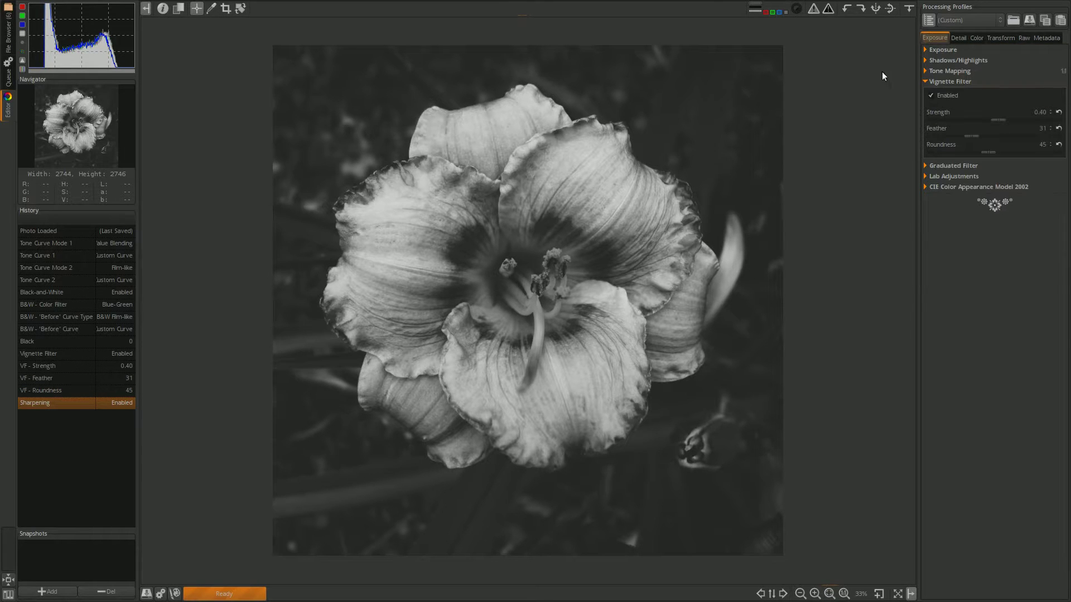